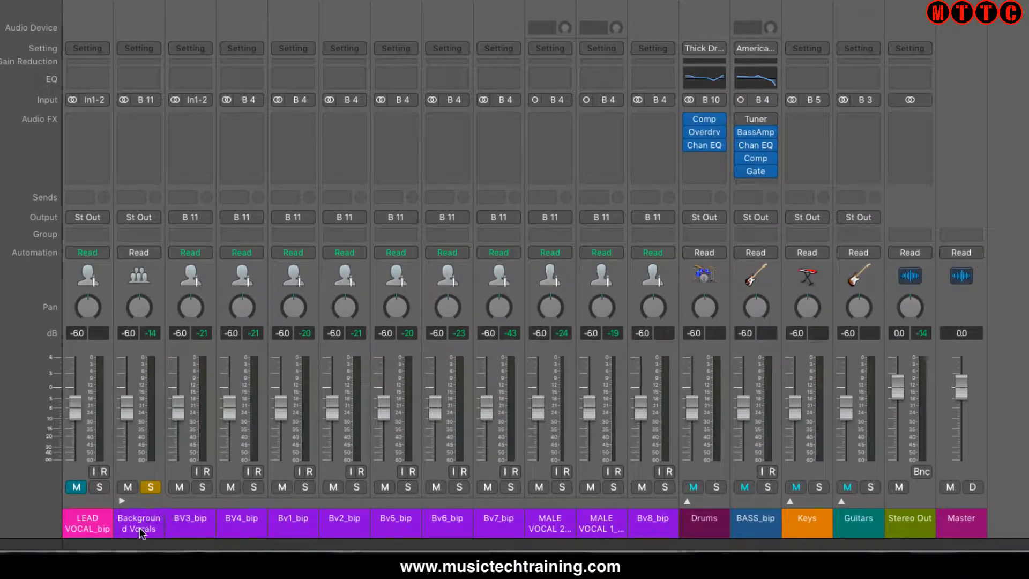
# - Add a Channel EQ to the Background Vocals channel and enable its low-cut band at 100 Hz
pyautogui.click(143, 82)
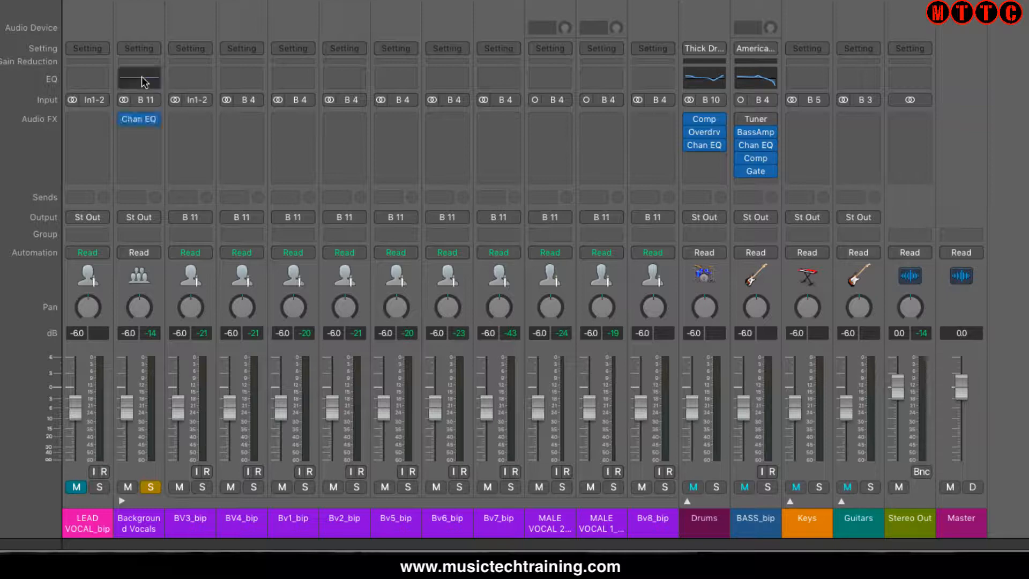
pyautogui.click(144, 79)
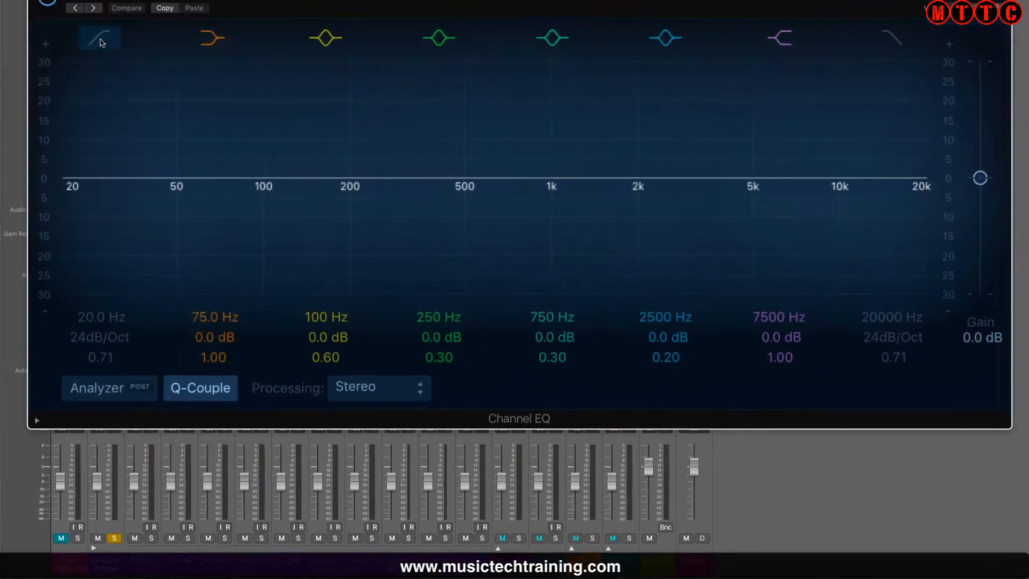
pyautogui.click(99, 52)
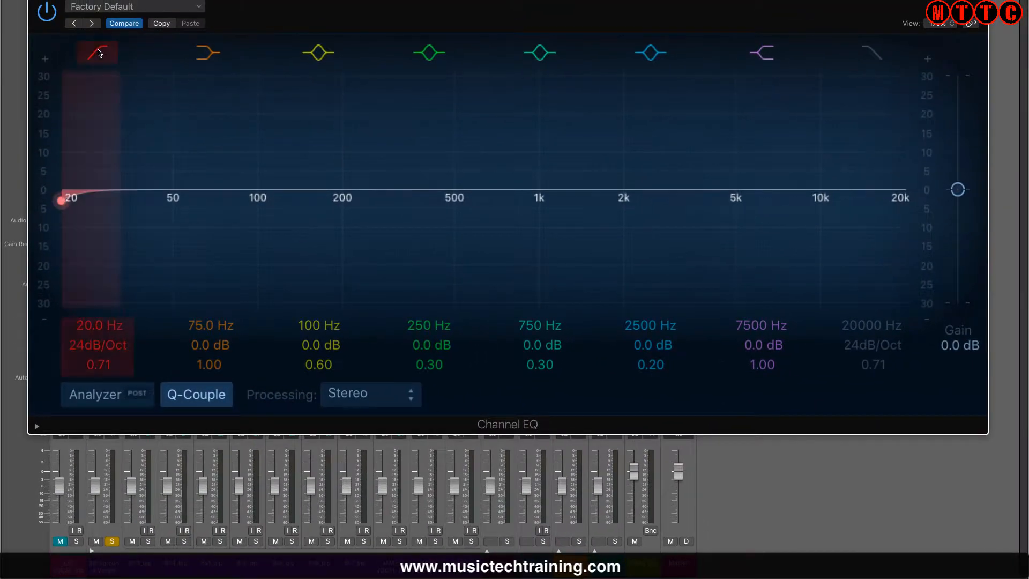
pyautogui.doubleClick(83, 324)
pyautogui.write('1')
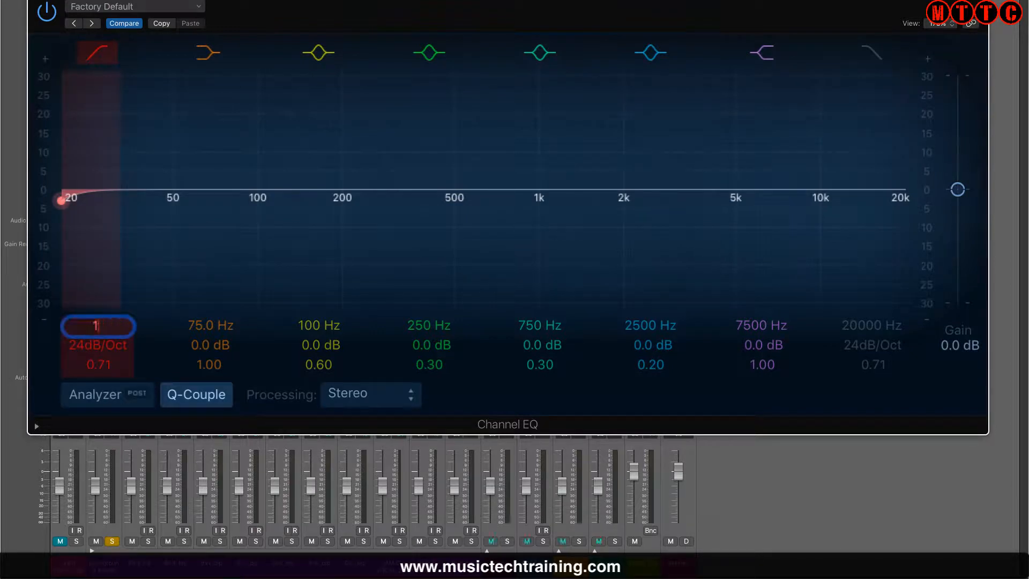
pyautogui.write('00')
pyautogui.press('Return')
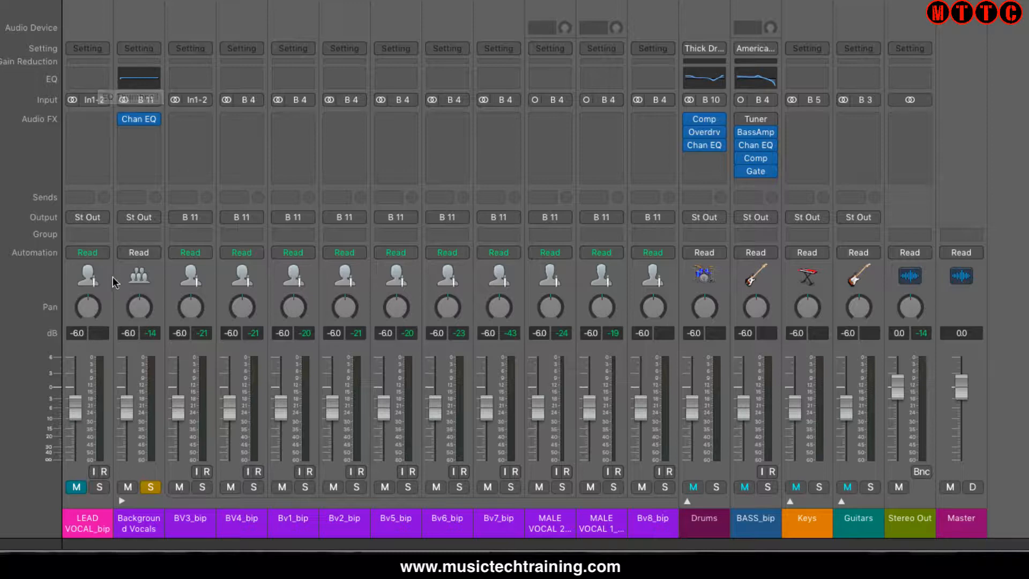
# - Add a Channel EQ with a 100 Hz low cut to the LEAD VOCAL channel, then recheck and close it
pyautogui.click(87, 79)
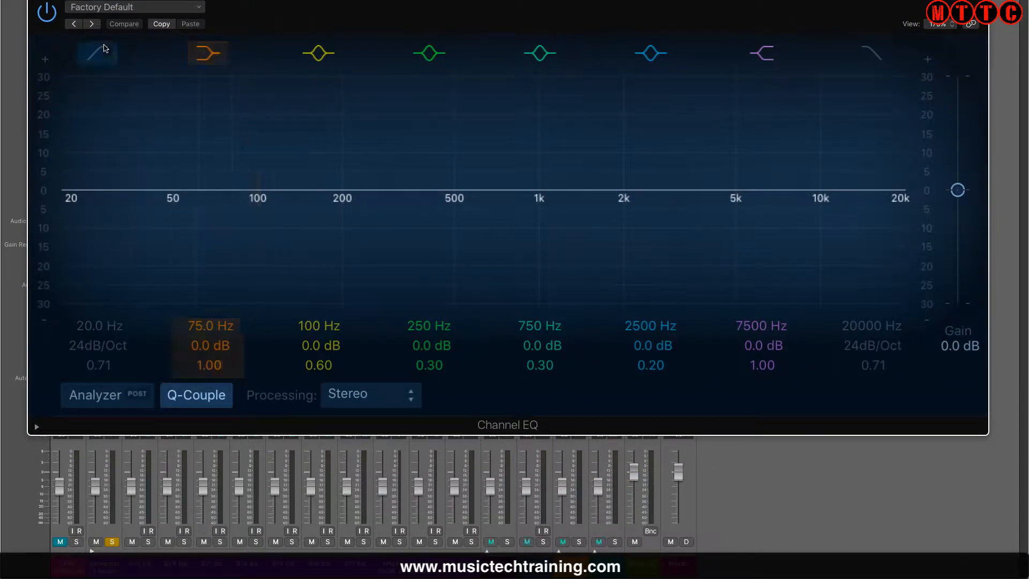
pyautogui.click(105, 48)
pyautogui.doubleClick(91, 326)
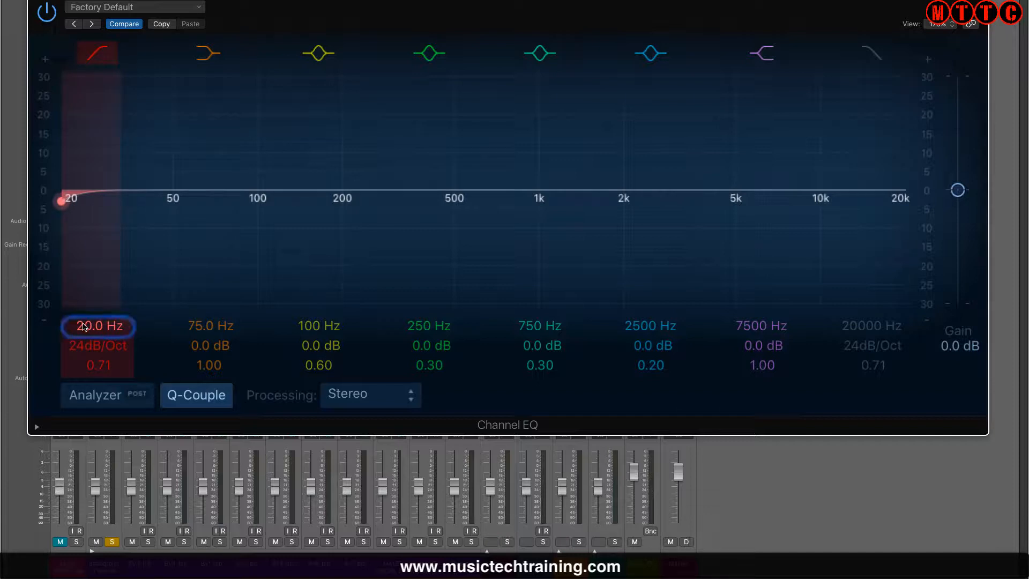
pyautogui.write('100')
pyautogui.press('Return')
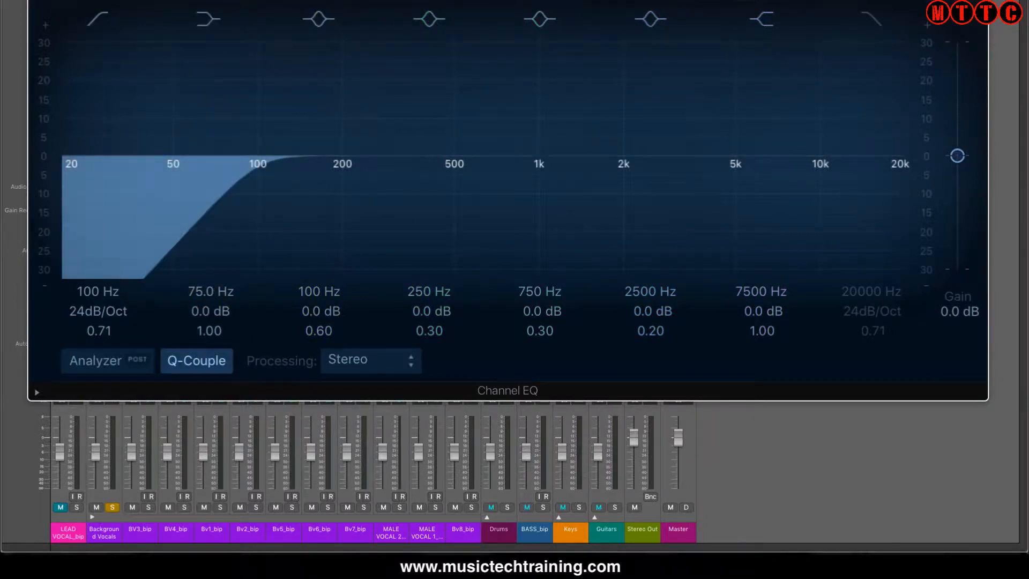
pyautogui.press('super+w')
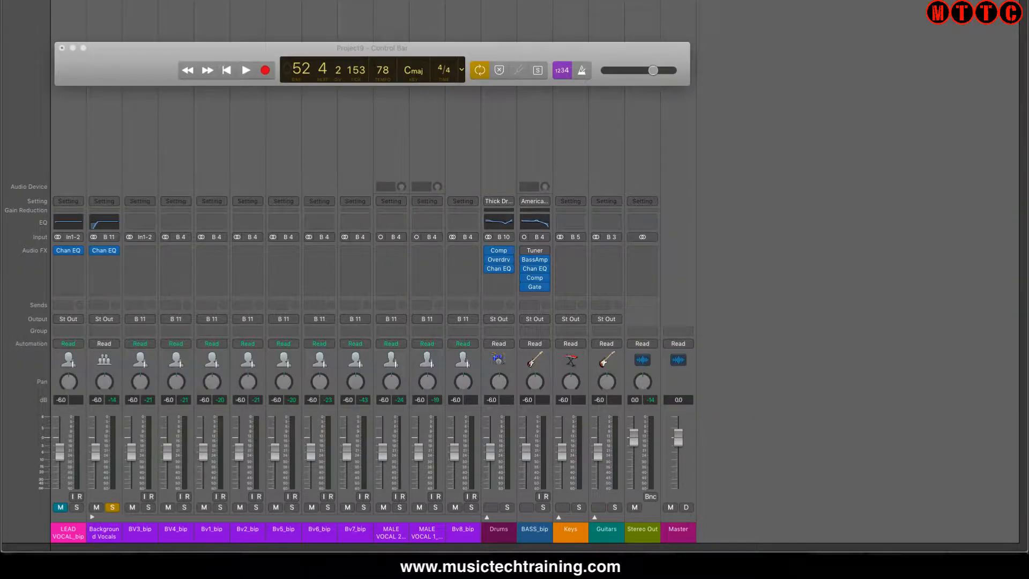
pyautogui.click(66, 221)
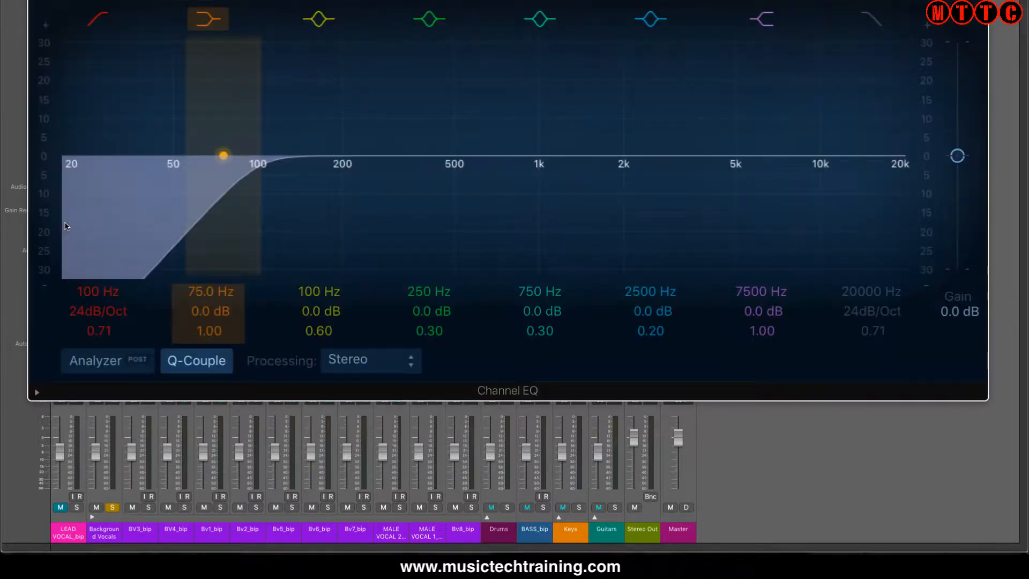
pyautogui.press('super+w')
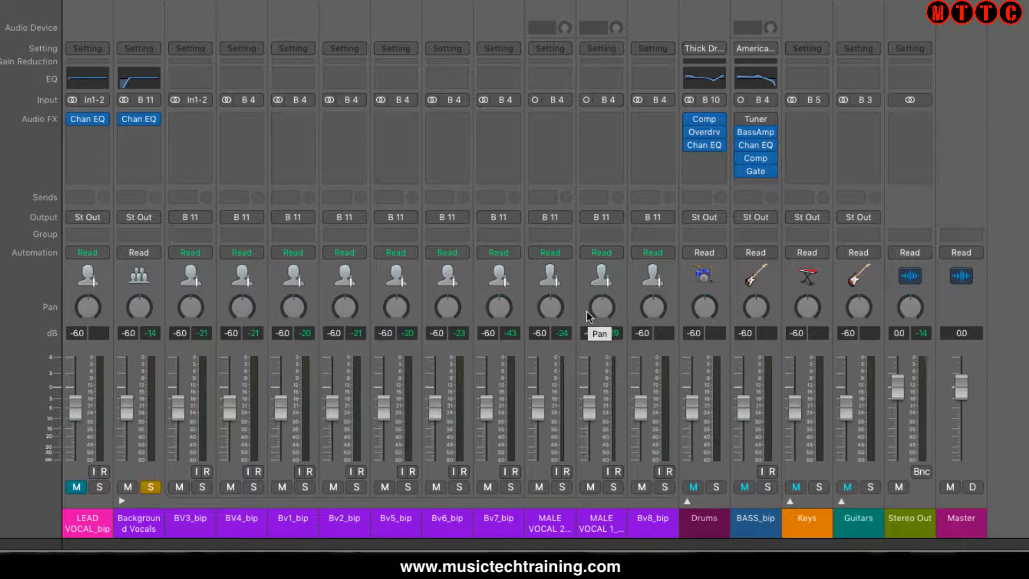
# - During playback, pan BV3 to -24, BV4 to -11, Bv1 to +14, Bv2 to -18, Bv5 to +21 and Bv6 to +8
pyautogui.press('space')
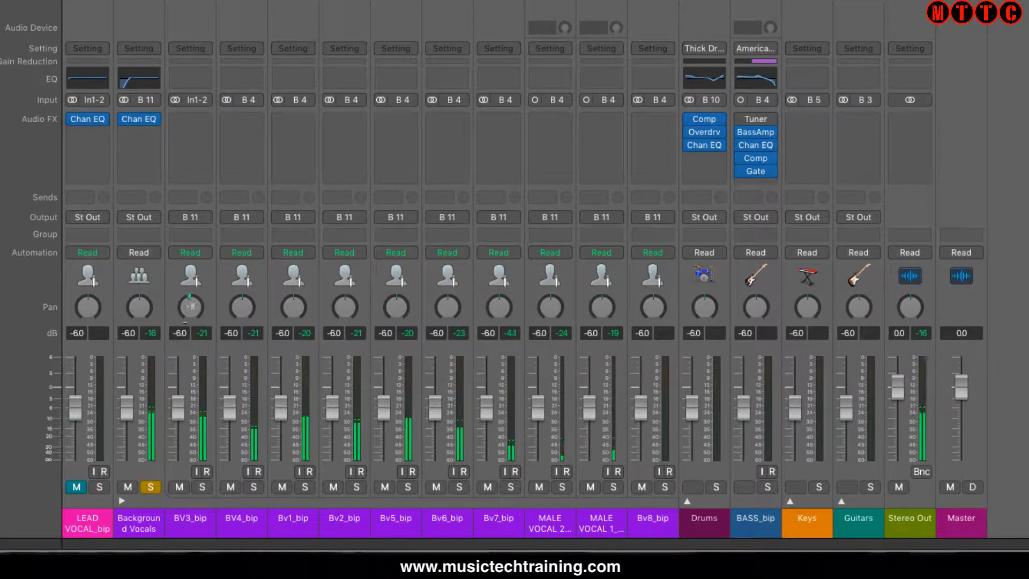
pyautogui.moveTo(188, 309); pyautogui.dragTo(189, 343)
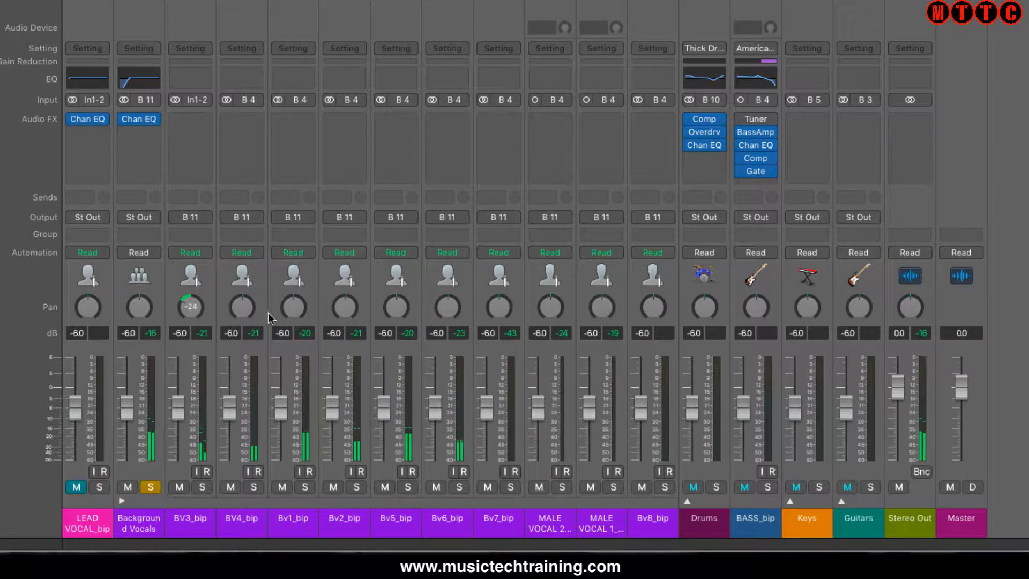
pyautogui.moveTo(241, 308); pyautogui.dragTo(243, 321)
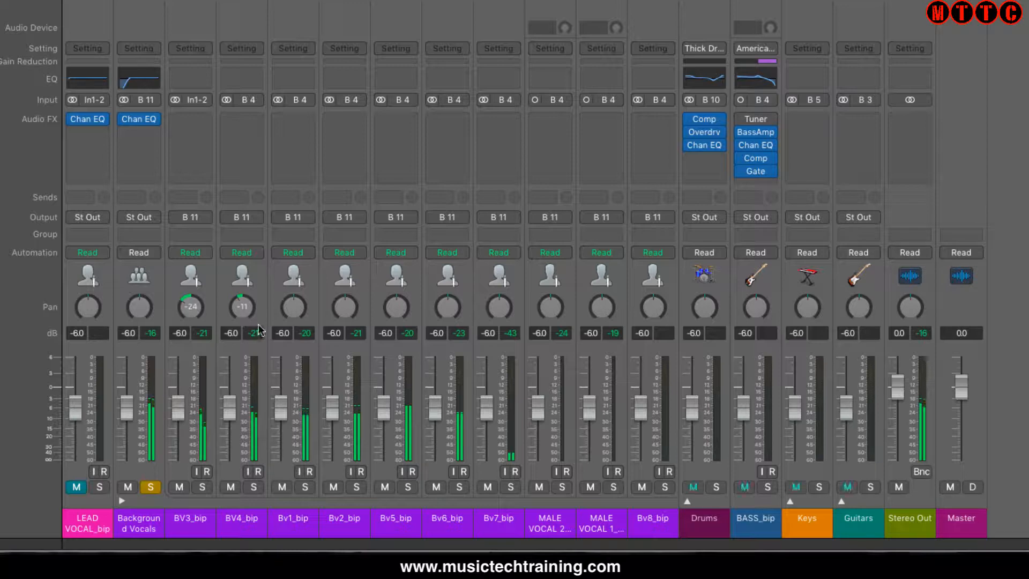
pyautogui.moveTo(290, 306); pyautogui.dragTo(284, 294)
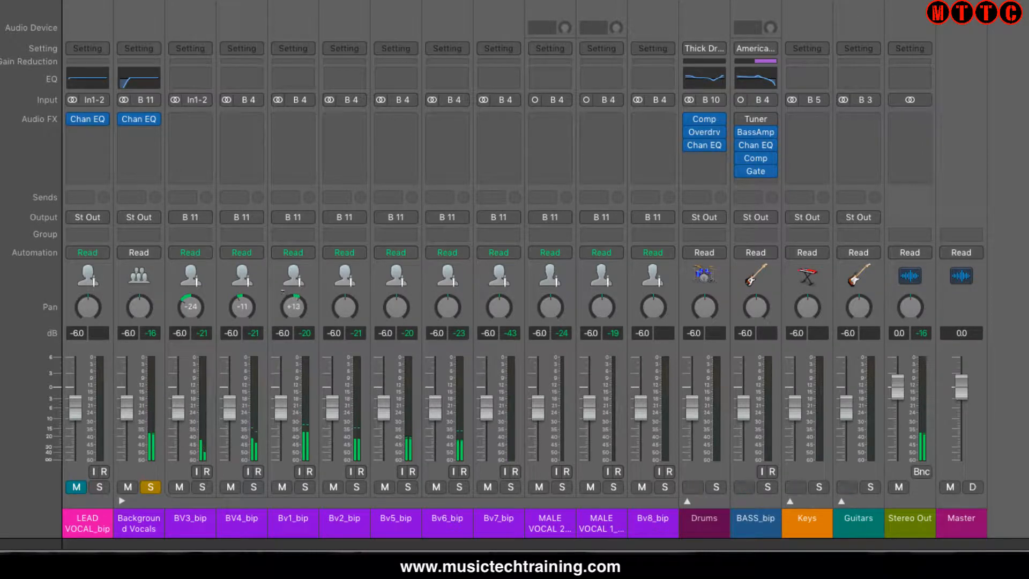
pyautogui.moveTo(344, 306); pyautogui.dragTo(341, 326)
pyautogui.moveTo(393, 307); pyautogui.dragTo(432, 290)
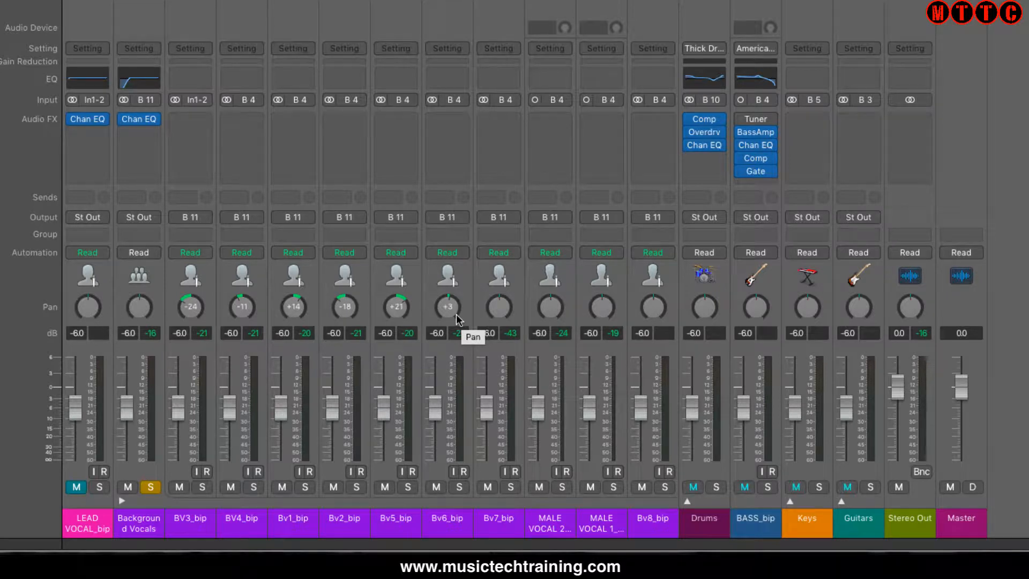
# - Solo the Guitars stack instead of Background Vocals and pan its individual guitars during playback, with the acoustic guitar at +12
pyautogui.click(151, 487)
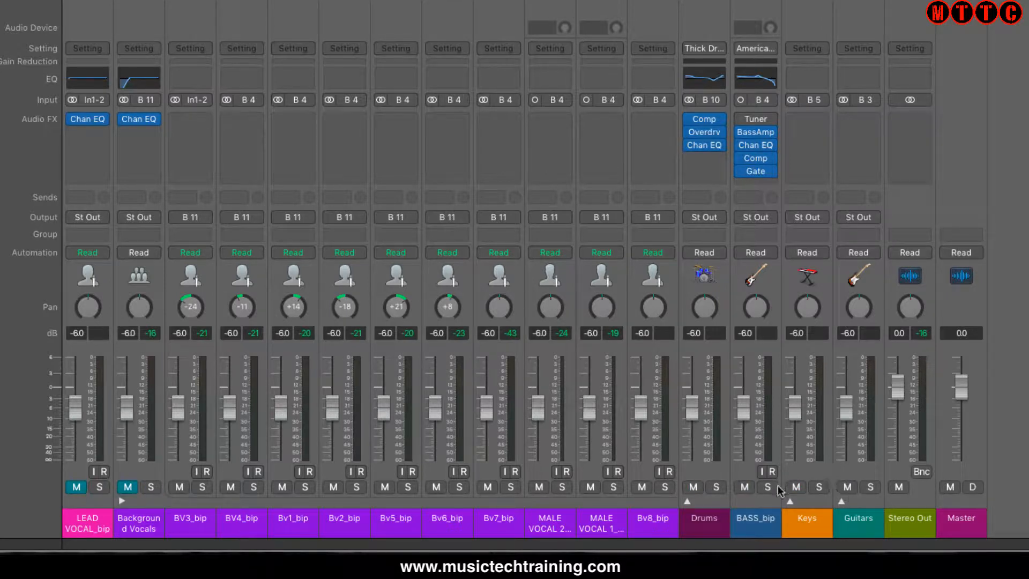
pyautogui.click(871, 487)
pyautogui.click(841, 501)
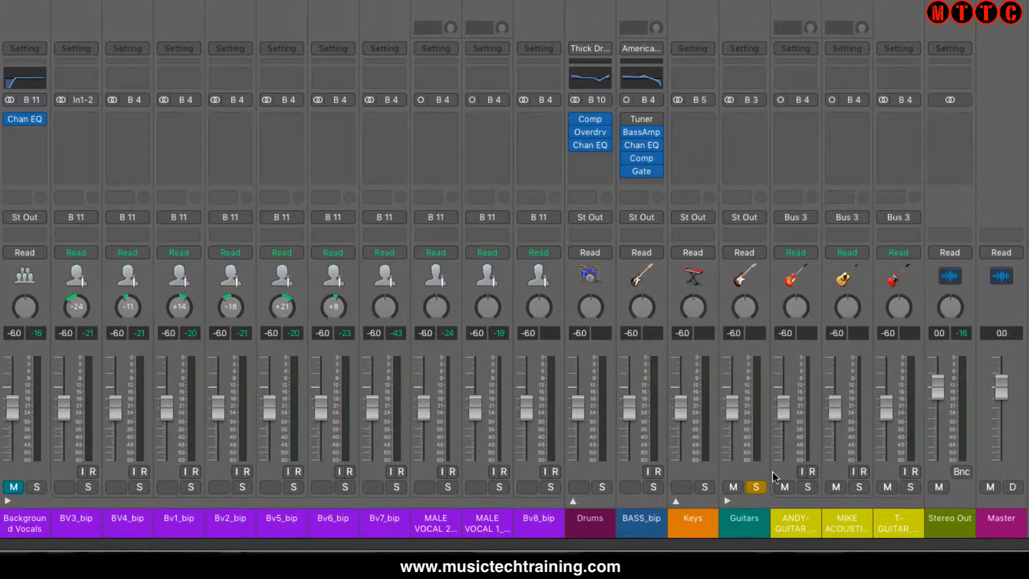
pyautogui.press('space')
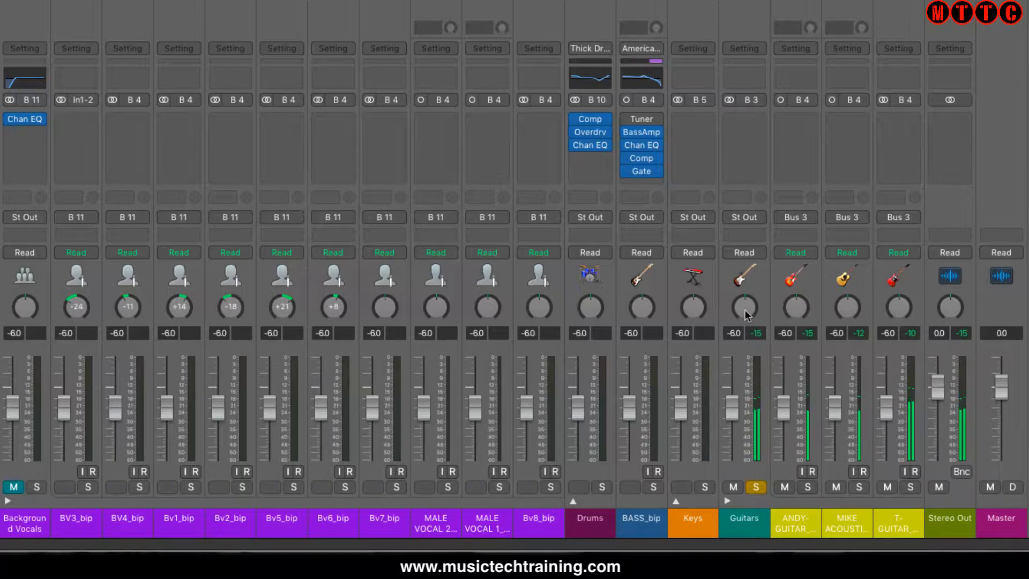
pyautogui.moveTo(796, 306); pyautogui.dragTo(907, 307)
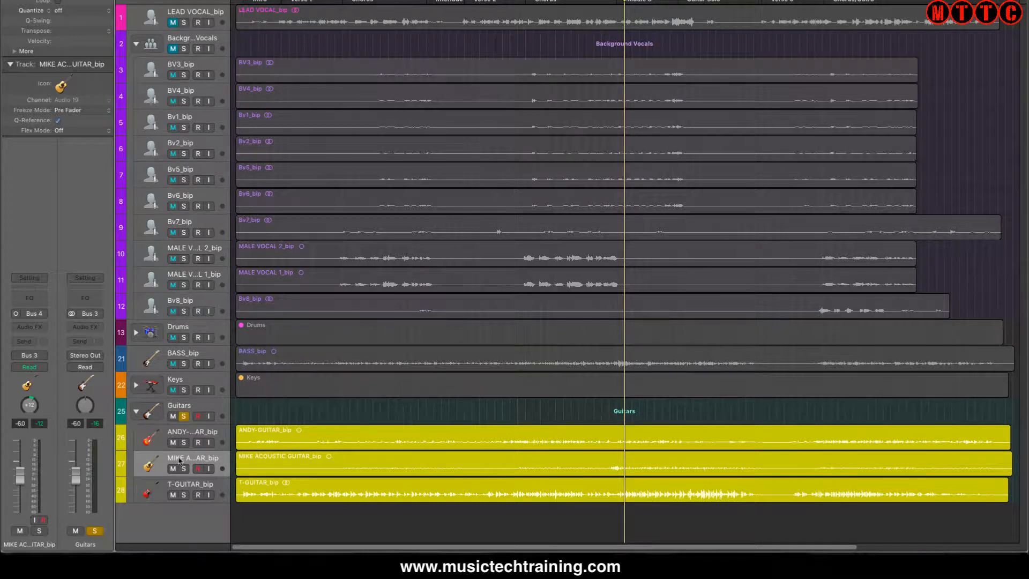
# - Select the acoustic guitar track, solo it instead of the whole Guitars stack, and play it
pyautogui.click(158, 462)
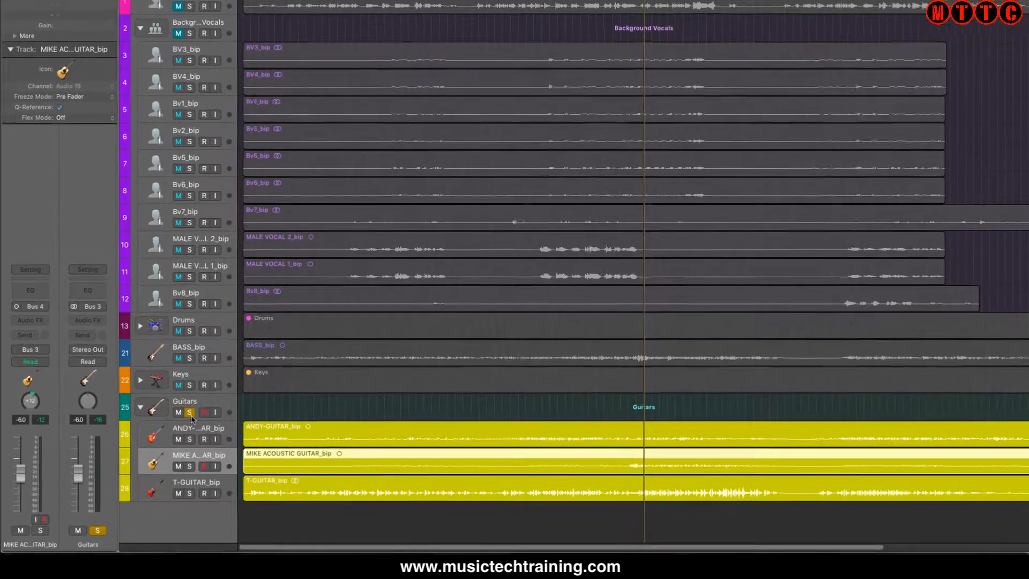
pyautogui.click(184, 416)
pyautogui.click(185, 469)
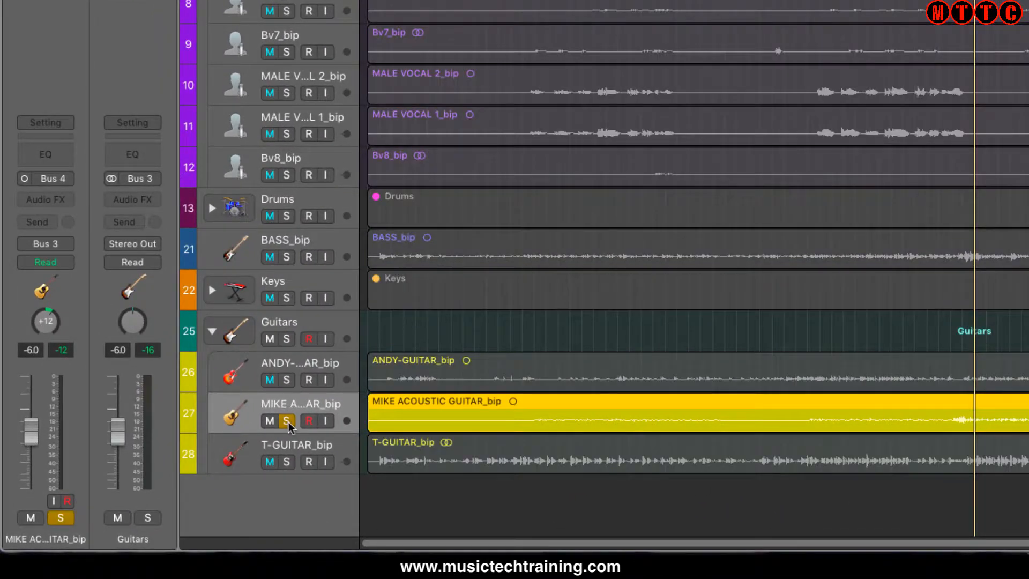
pyautogui.press('space')
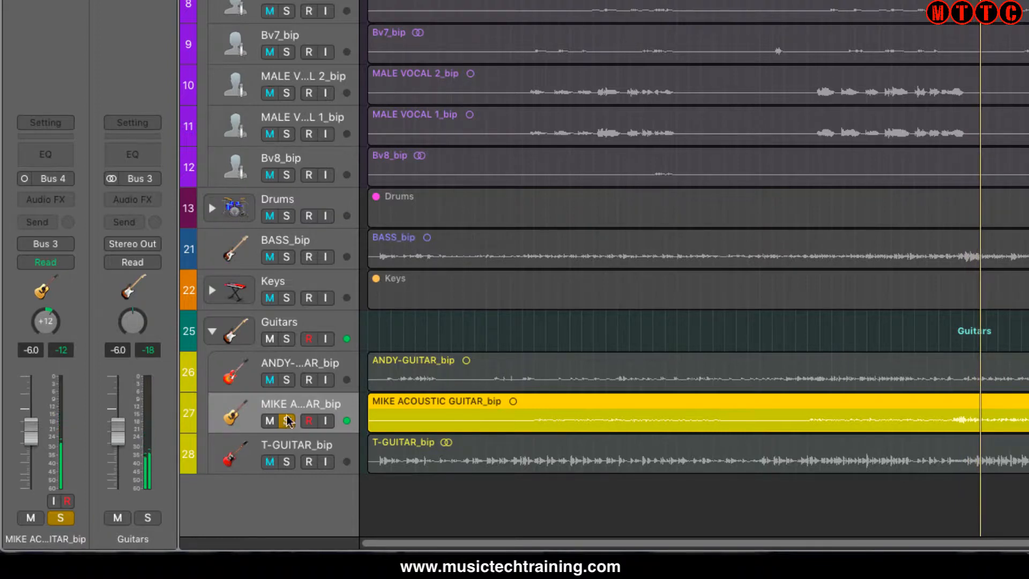
# - Add a send to Bus 1 on the acoustic guitar channel and name the resulting aux channel Reverb
pyautogui.click(51, 222)
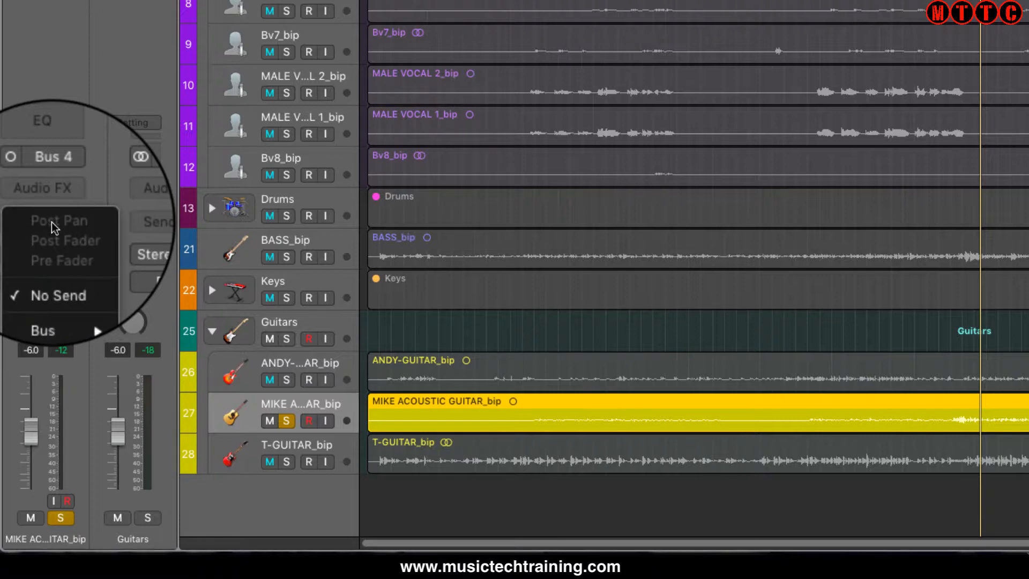
pyautogui.moveTo(69, 297)
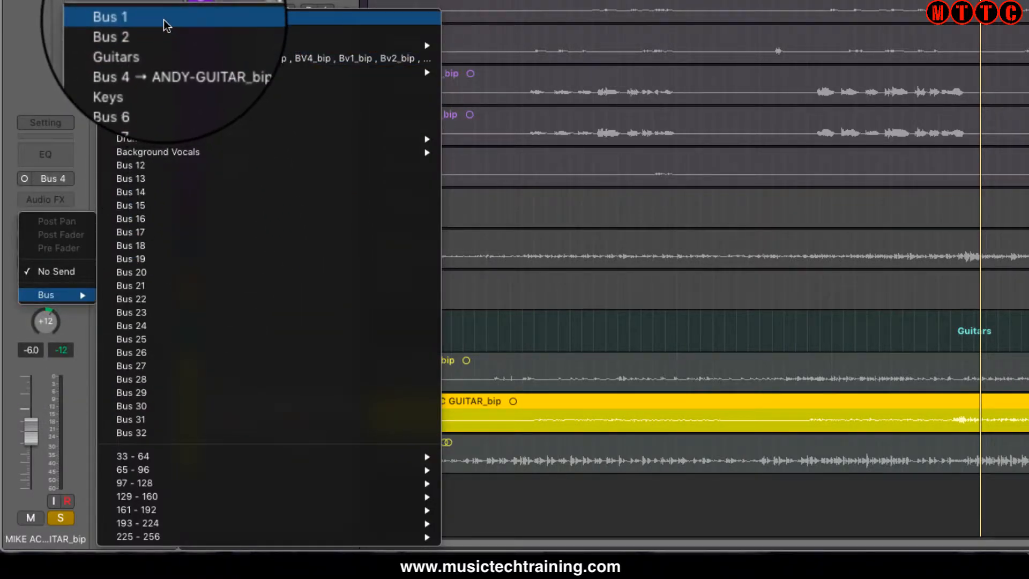
pyautogui.click(165, 24)
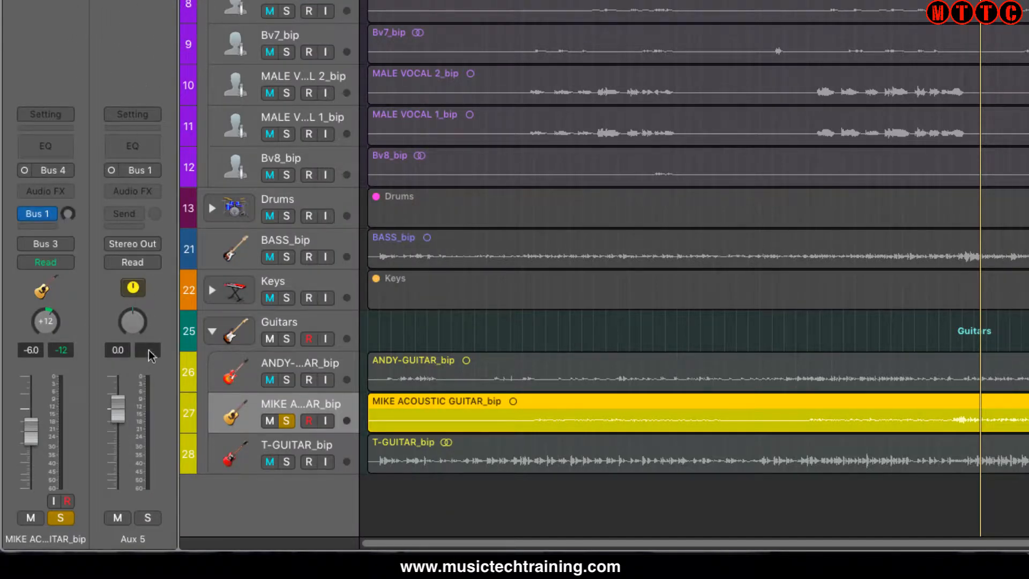
pyautogui.doubleClick(136, 541)
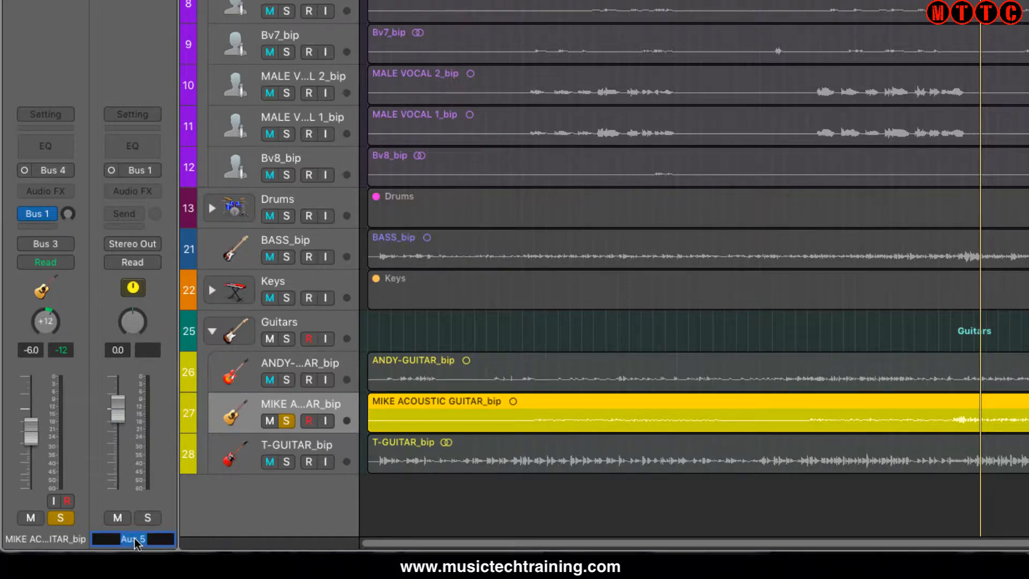
pyautogui.write('Reverb')
pyautogui.press('Return')
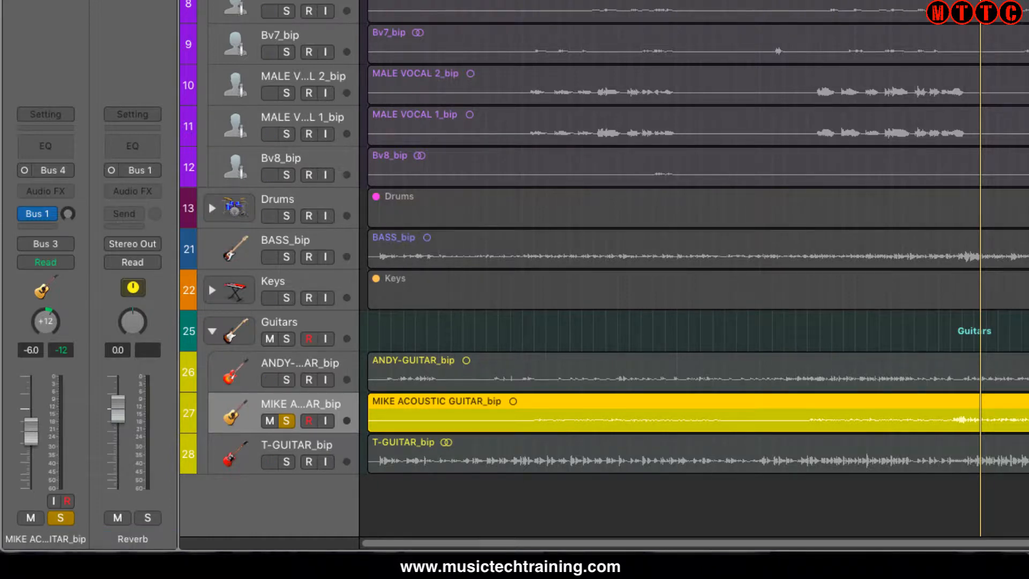
# - Insert the Space Designer reverb on the Reverb aux channel and switch that channel's input from mono to stereo
pyautogui.click(156, 192)
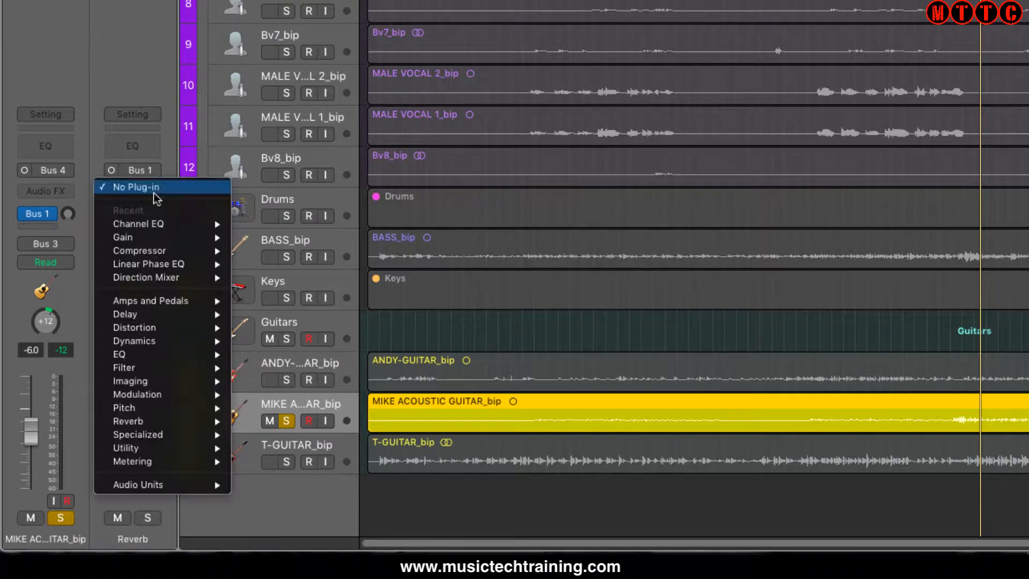
pyautogui.moveTo(170, 420)
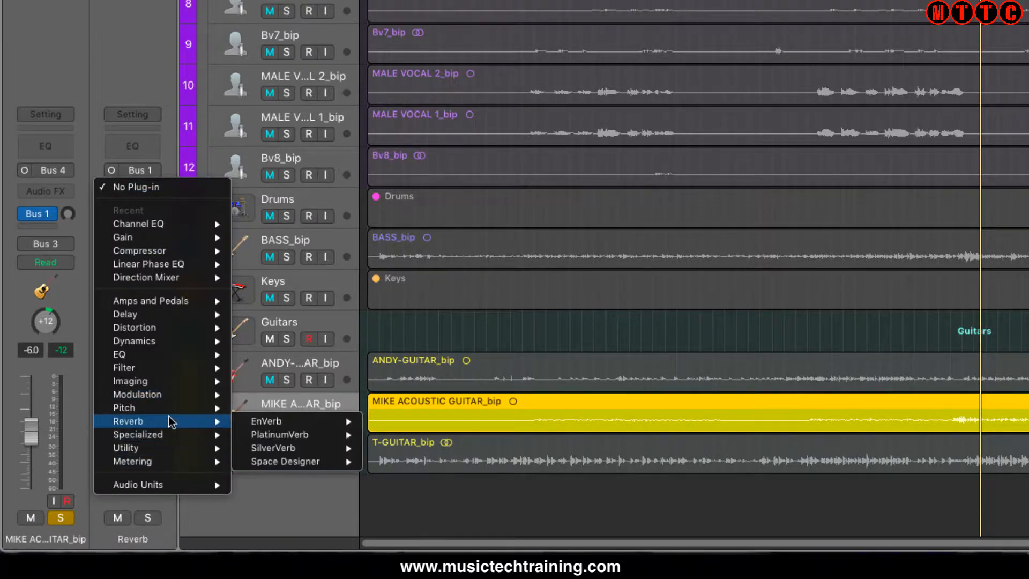
pyautogui.moveTo(299, 461)
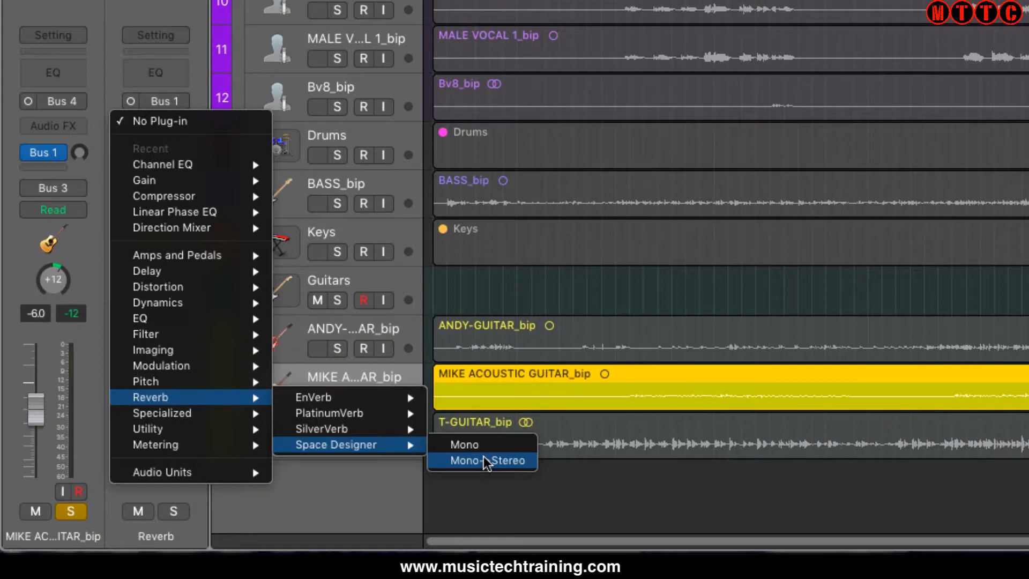
pyautogui.click(486, 461)
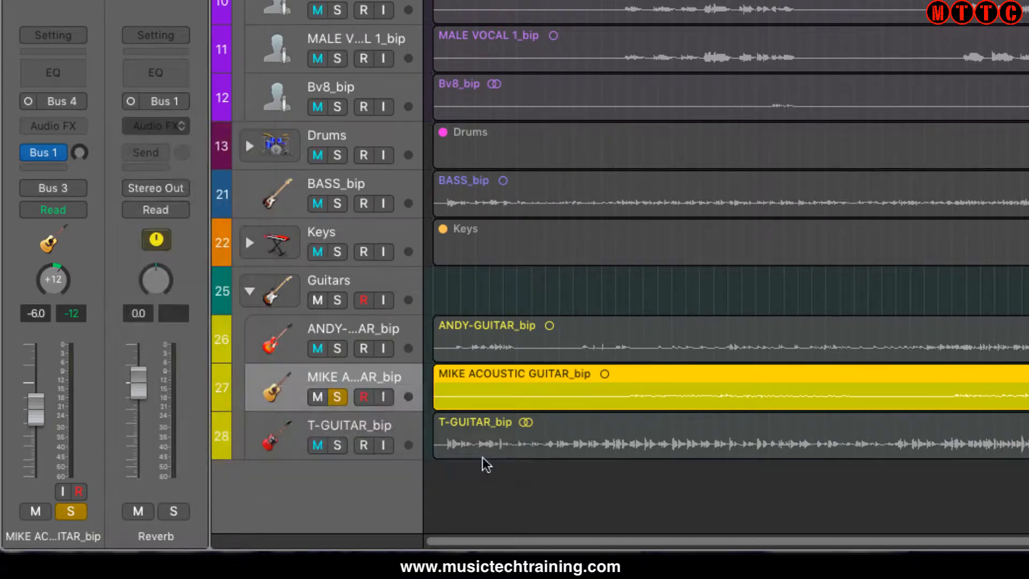
pyautogui.click(133, 96)
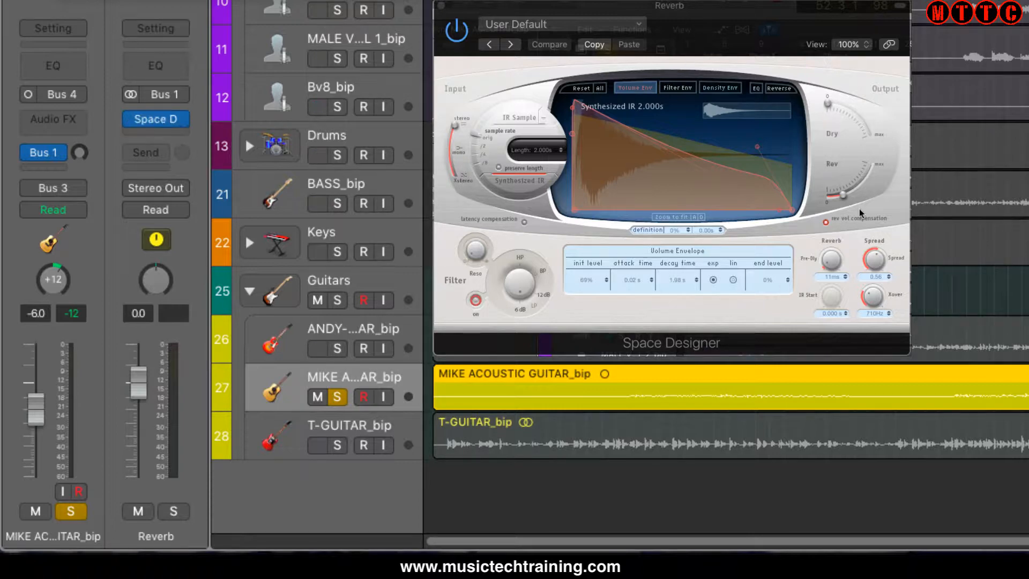
# - Bring Space Designer's Dry output fully down and play the soloed acoustic guitar
pyautogui.moveTo(835, 105); pyautogui.dragTo(820, 86)
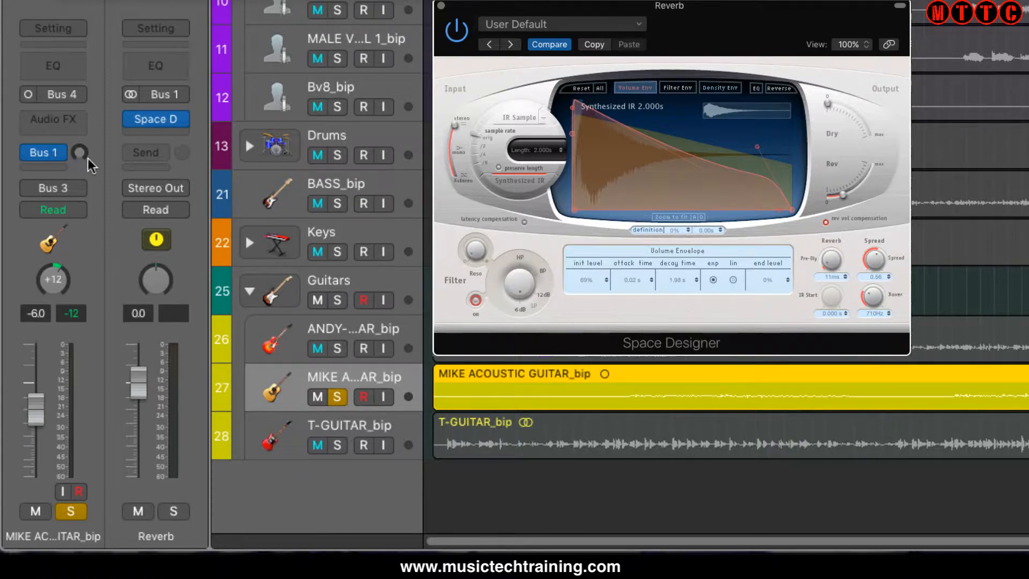
pyautogui.press('space')
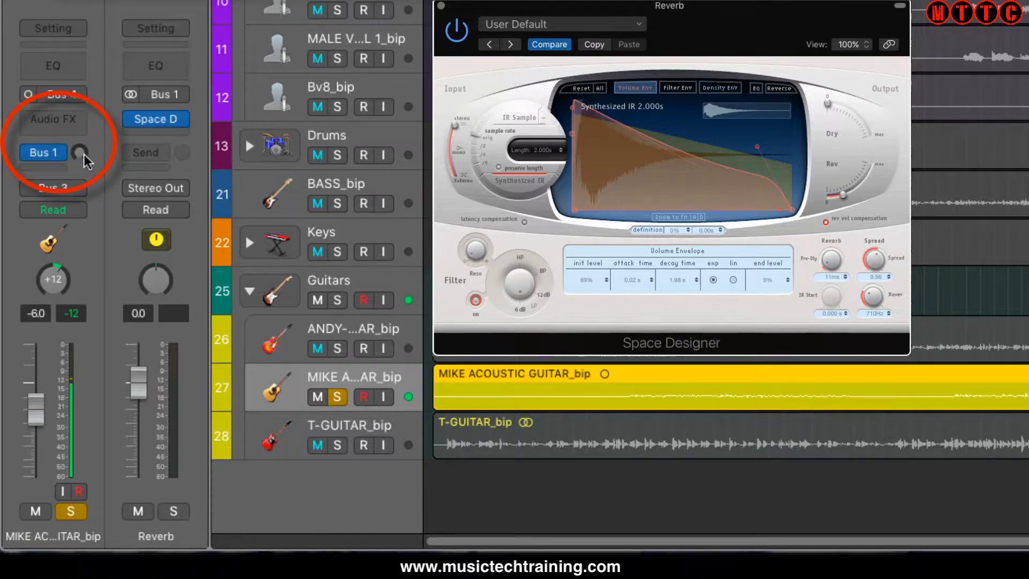
# - Raise Space Designer's Rev output, trying the acoustic guitar's Bus 1 send higher and returning it to -∞
pyautogui.moveTo(79, 152); pyautogui.dragTo(79, 100)
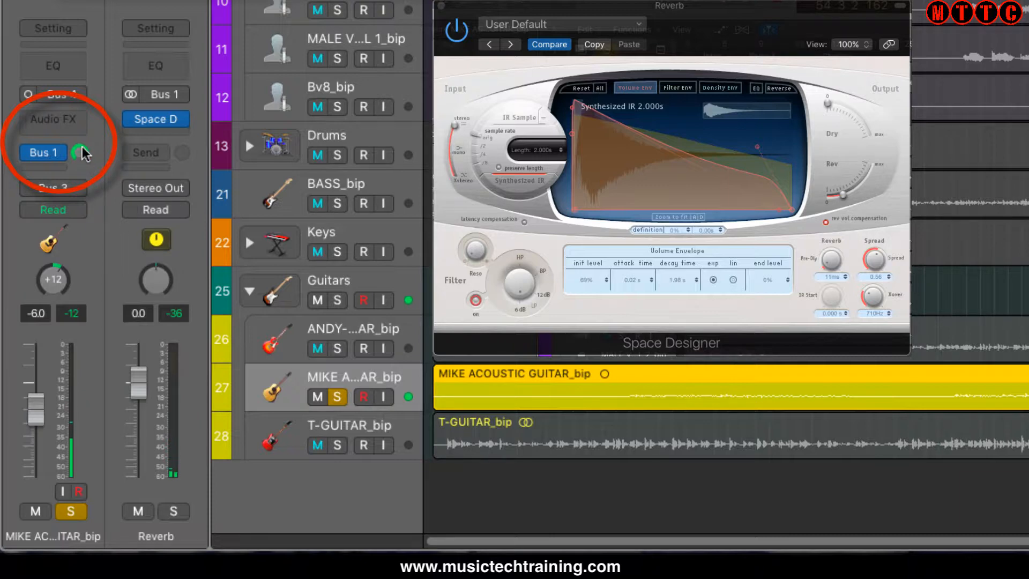
pyautogui.moveTo(80, 153); pyautogui.dragTo(79, 177)
pyautogui.moveTo(846, 197); pyautogui.dragTo(883, 163)
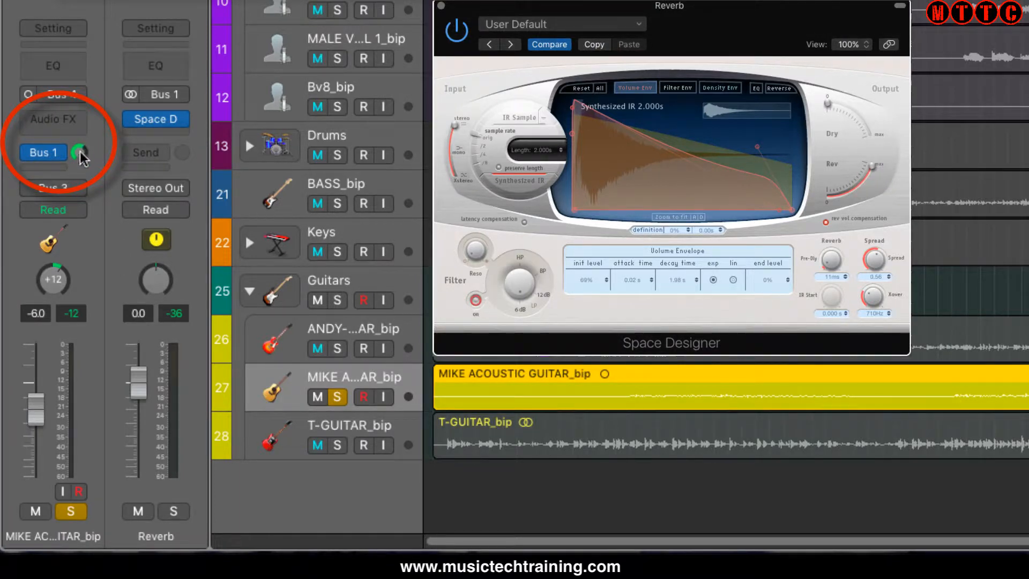
pyautogui.moveTo(78, 153); pyautogui.dragTo(113, 316)
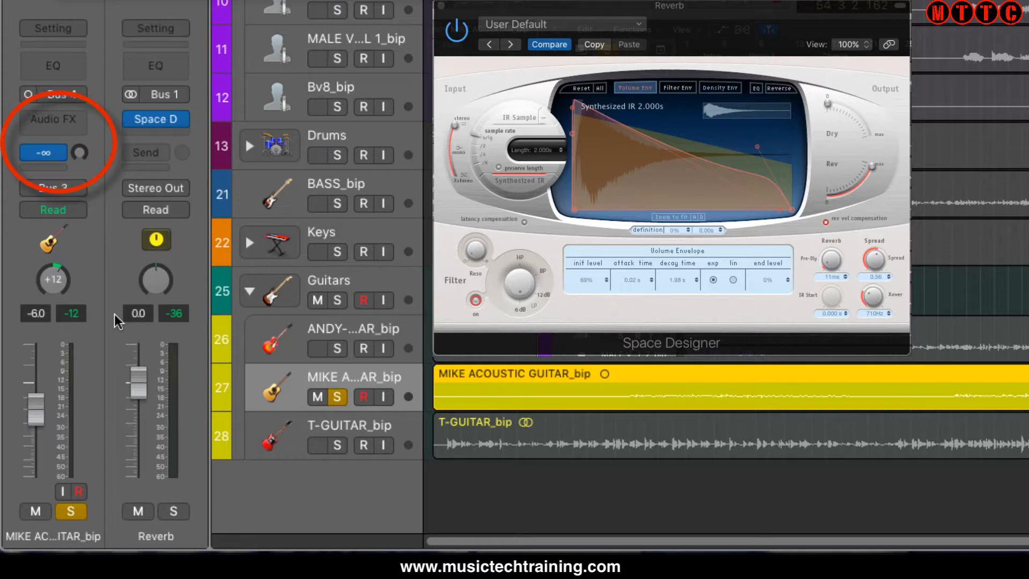
# - Play the soloed acoustic guitar while raising its Bus 1 send moderately, close Space Designer and unsolo the track
pyautogui.press('space')
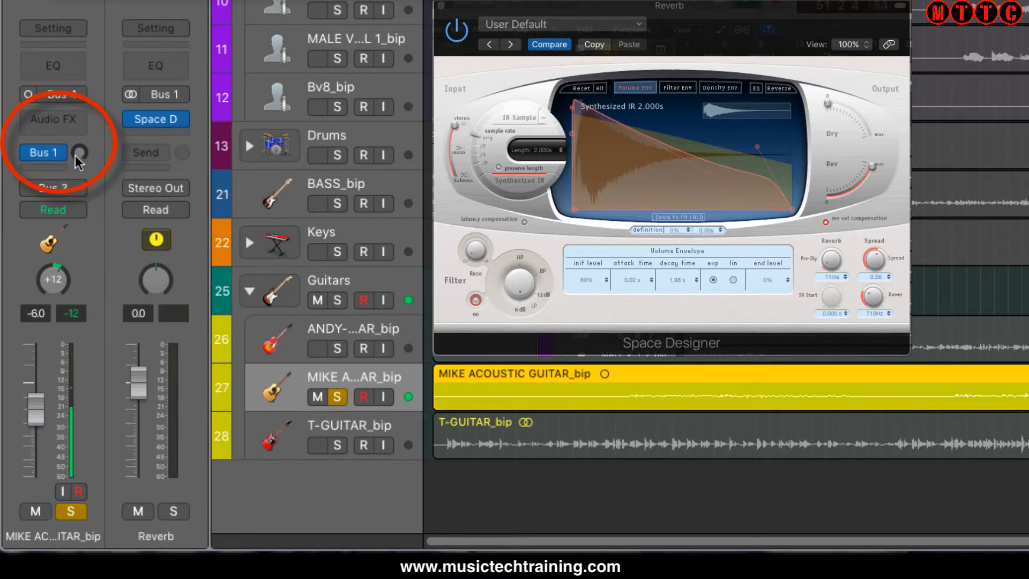
pyautogui.moveTo(80, 153)
pyautogui.mouseDown()
pyautogui.moveTo(79, 128)
pyautogui.moveTo(76, 152)
pyautogui.mouseUp()
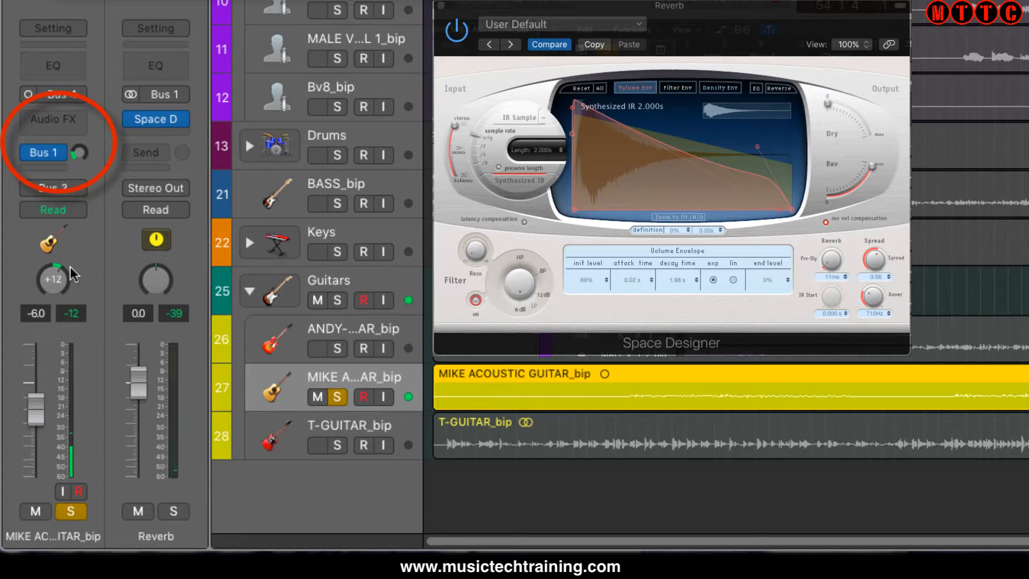
pyautogui.click(441, 5)
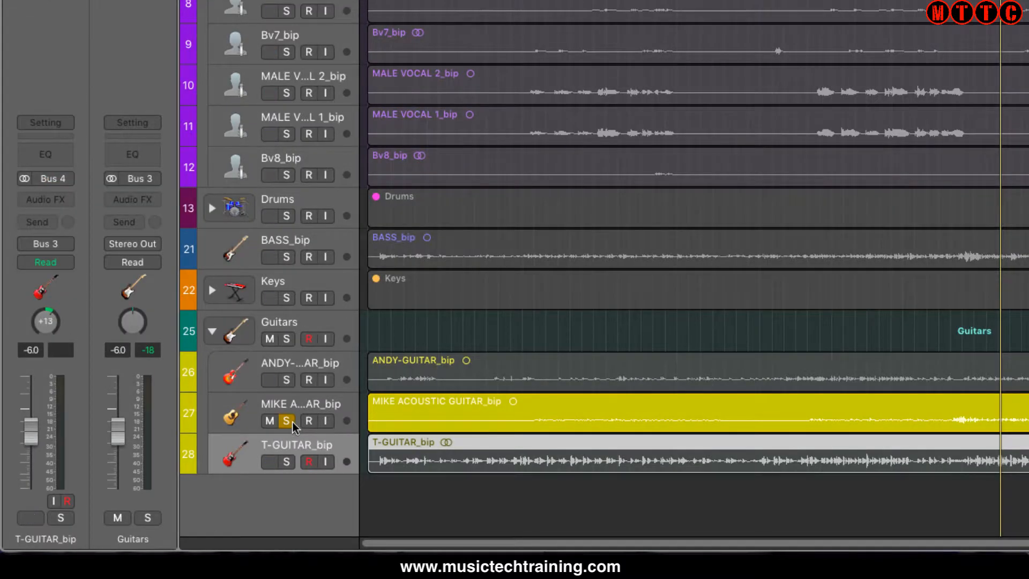
pyautogui.click(287, 422)
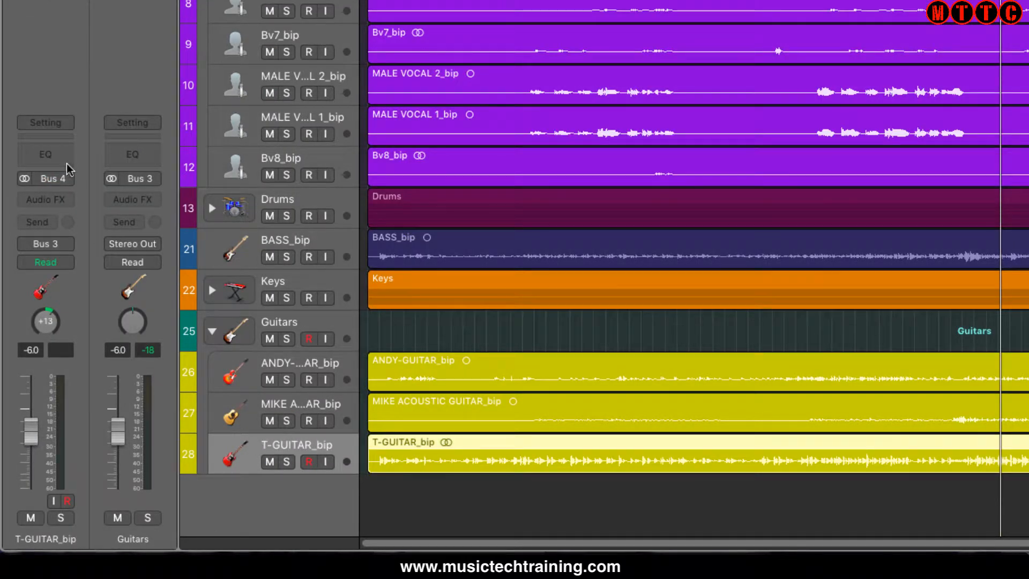
# - Add a send to Bus 1 → Reverb on the T-GUITAR_bip channel
pyautogui.click(43, 222)
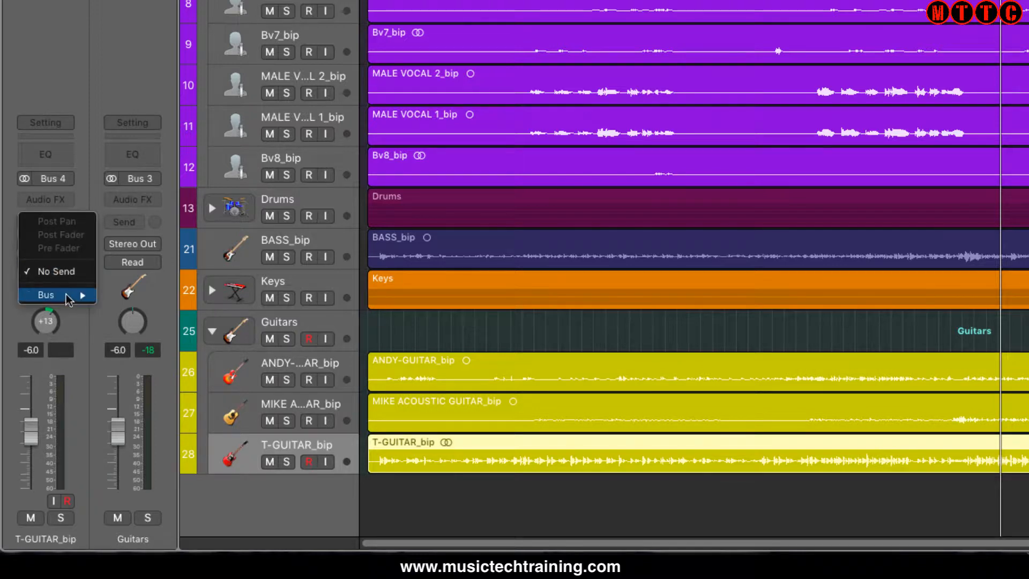
pyautogui.moveTo(69, 300)
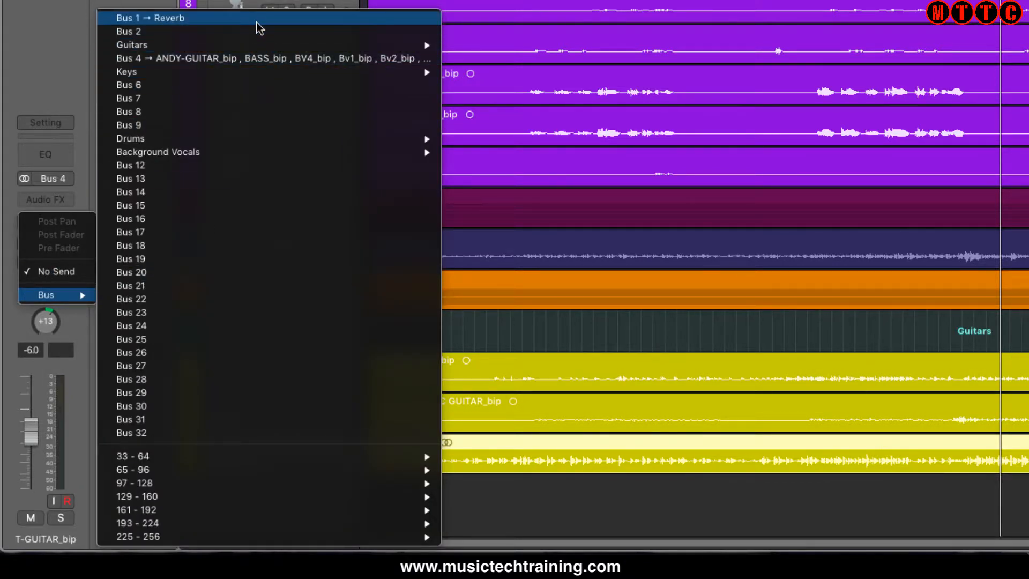
pyautogui.click(256, 21)
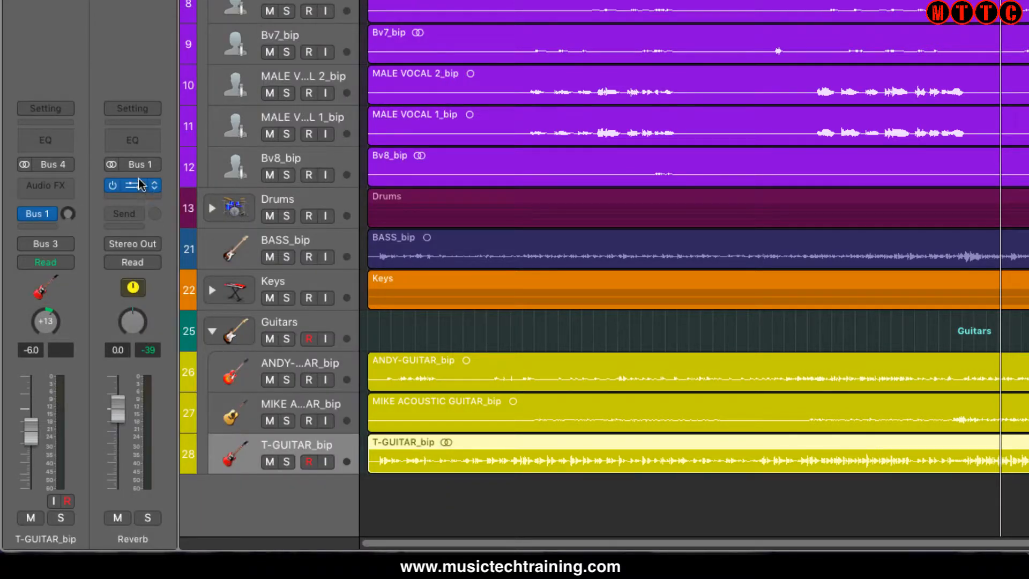
pyautogui.moveTo(68, 213); pyautogui.dragTo(68, 217)
# - Route the T-GUITAR_bip send to Bus 2 and solo that guitar track
pyautogui.click(51, 217)
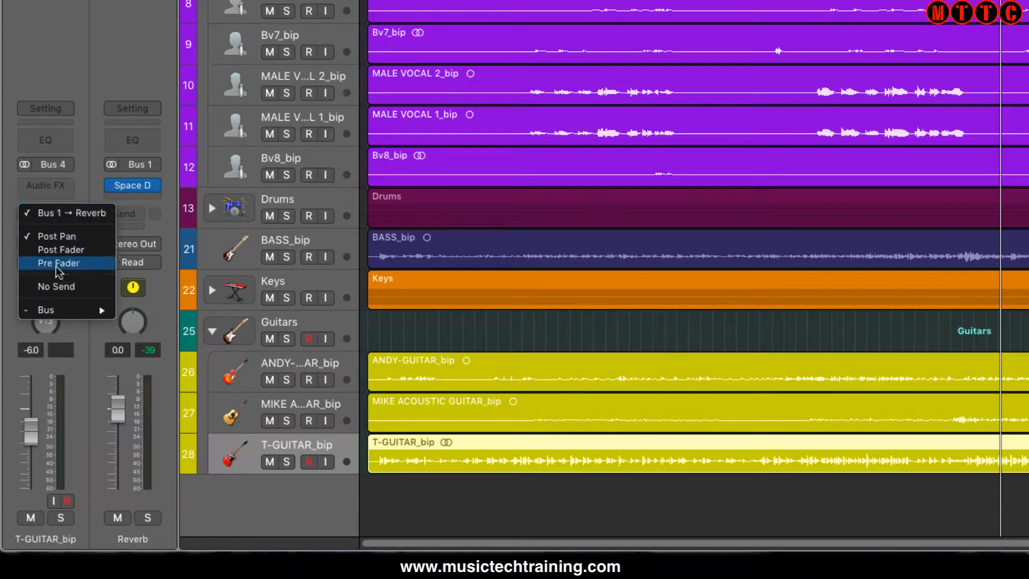
pyautogui.moveTo(62, 310)
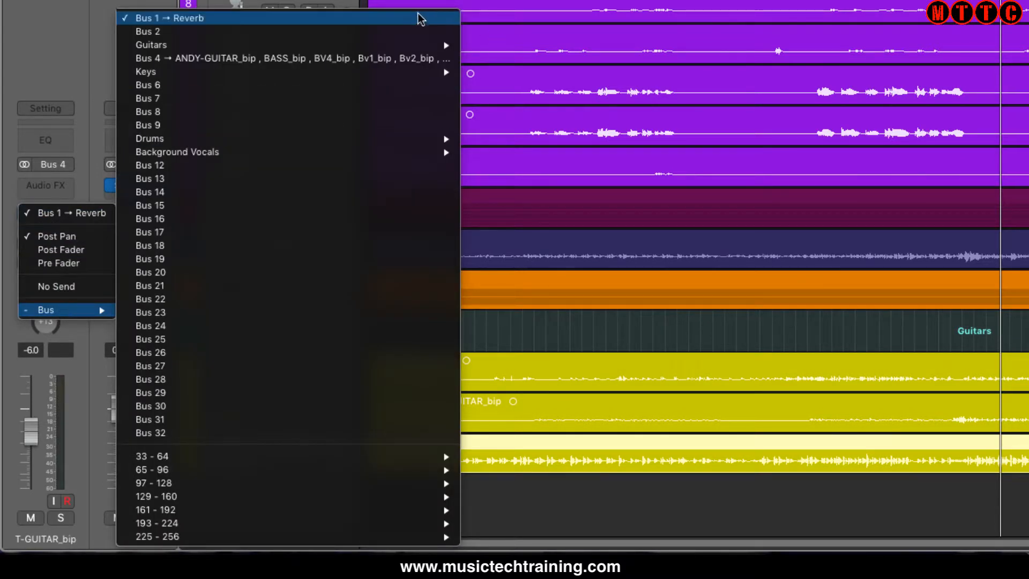
pyautogui.click(384, 32)
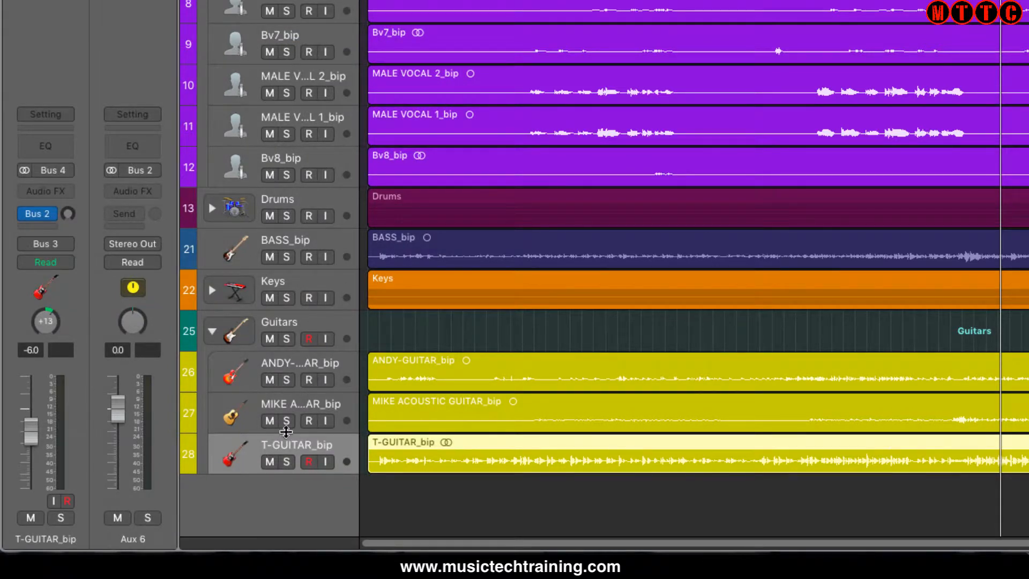
pyautogui.click(286, 462)
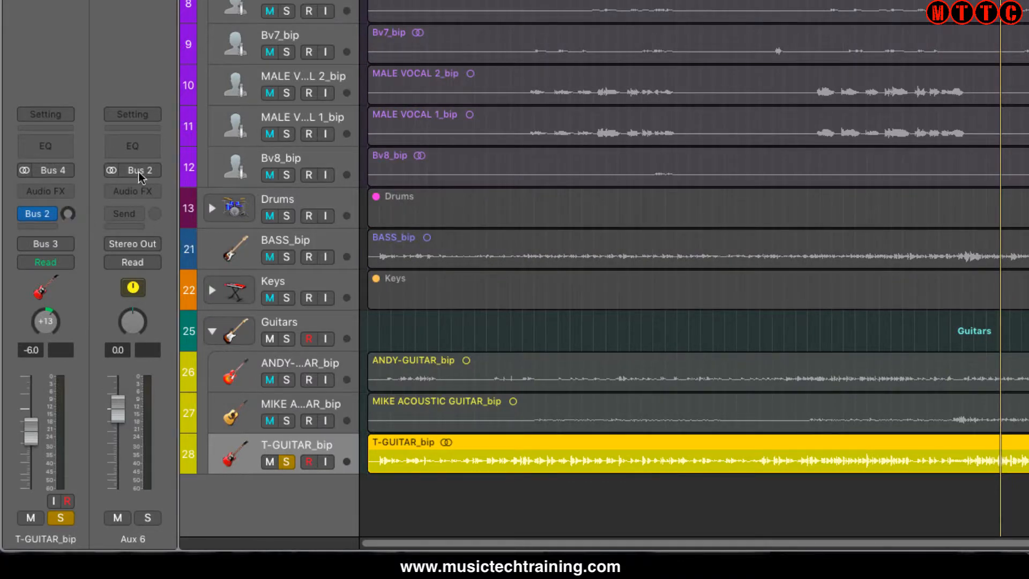
# - Insert a stereo Tape Delay on the Bus 2 aux channel and move its window clear of the channel strips
pyautogui.click(156, 194)
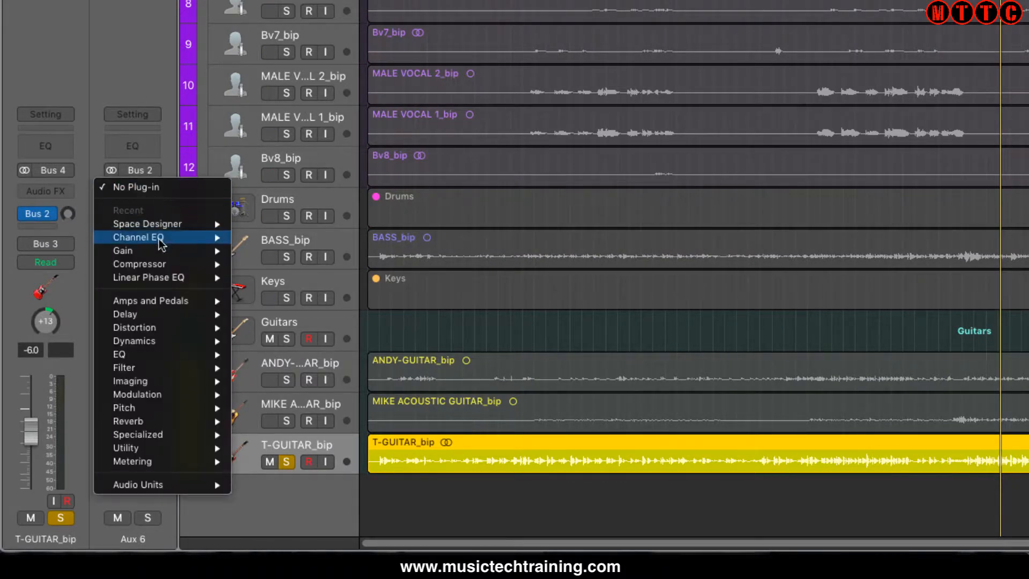
pyautogui.moveTo(157, 328)
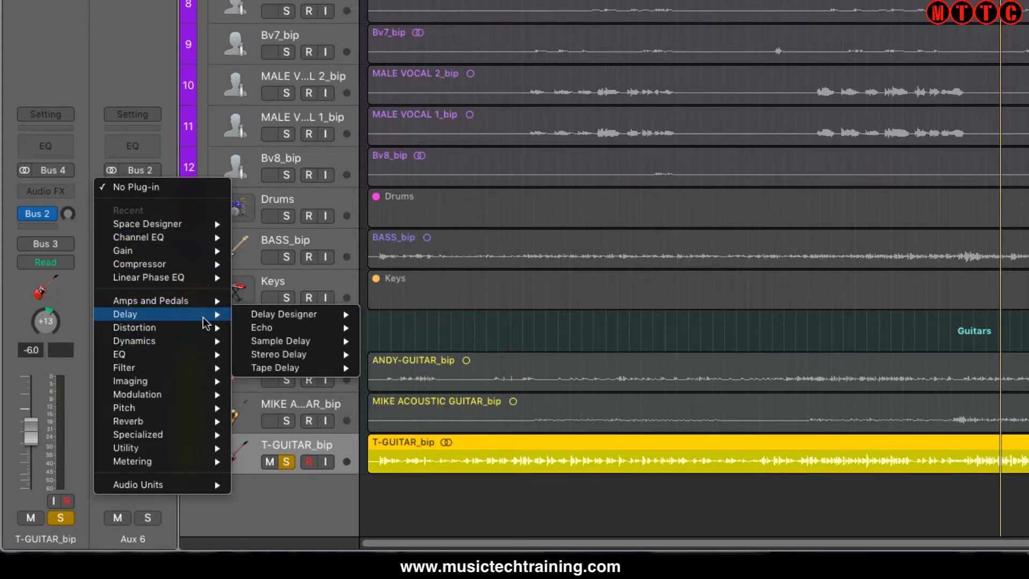
pyautogui.moveTo(277, 369)
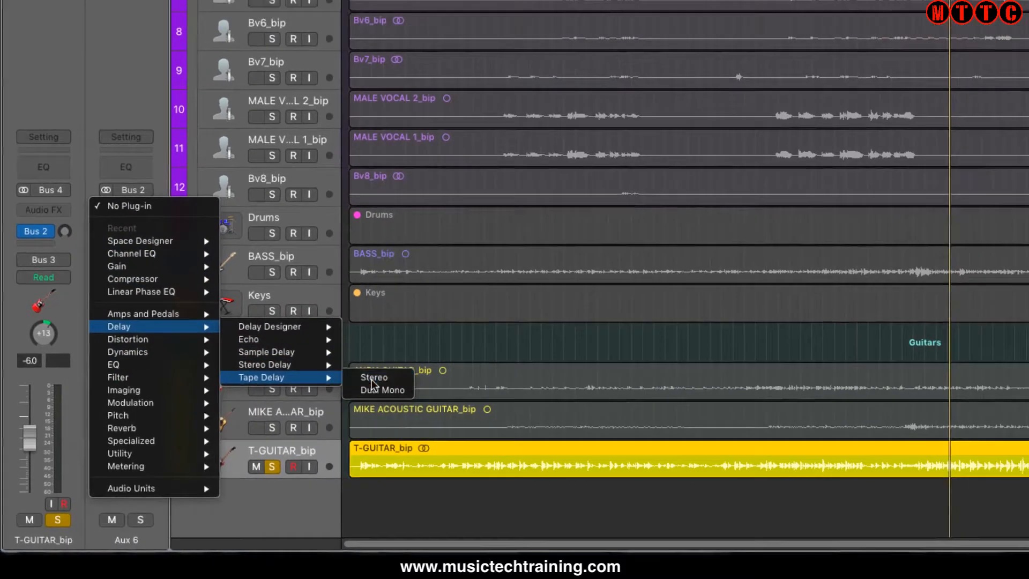
pyautogui.click(391, 369)
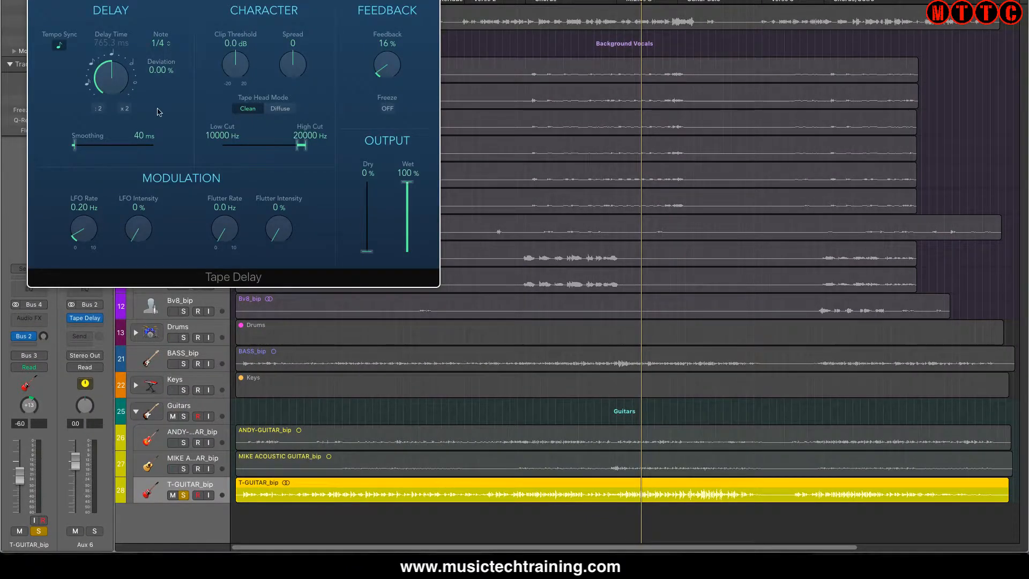
pyautogui.moveTo(234, 0); pyautogui.dragTo(456, 0)
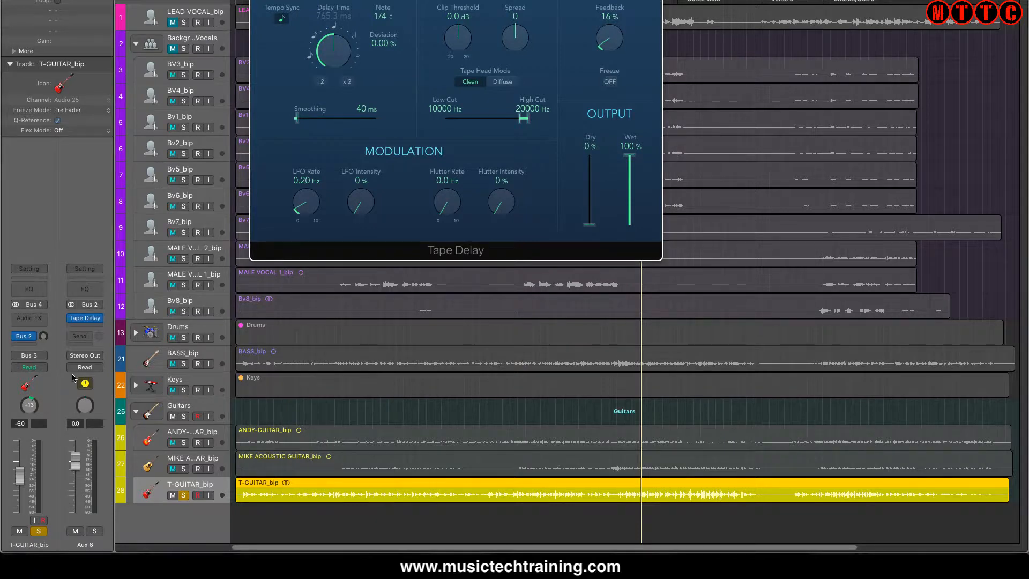
# - Play the soloed T-GUITAR_bip, raise its Bus 2 send and adjust Tape Delay's delay time by ear, closing the plug-in window
pyautogui.press('space')
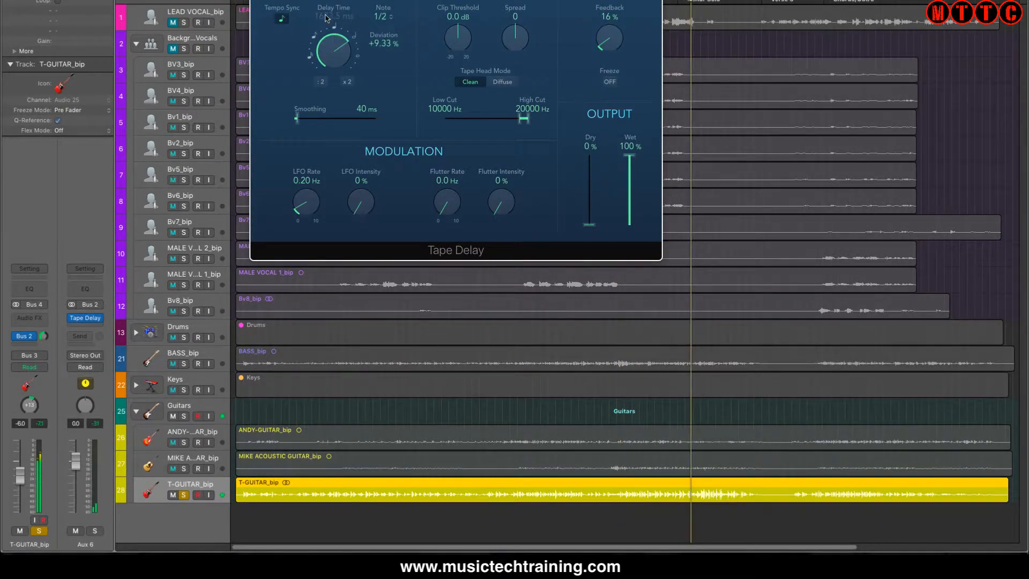
pyautogui.moveTo(326, 18); pyautogui.dragTo(326, 16)
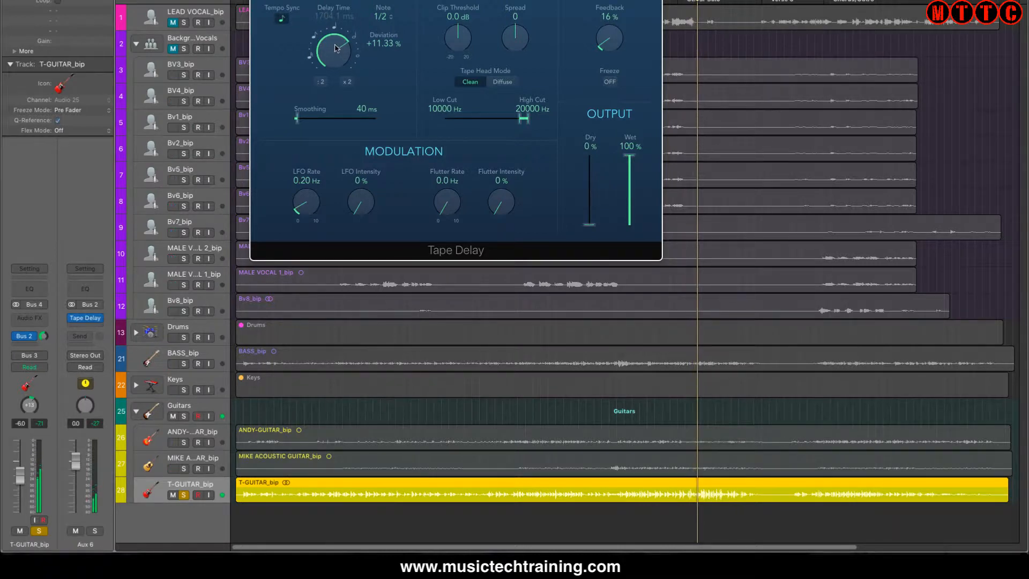
pyautogui.moveTo(346, 53); pyautogui.dragTo(340, 131)
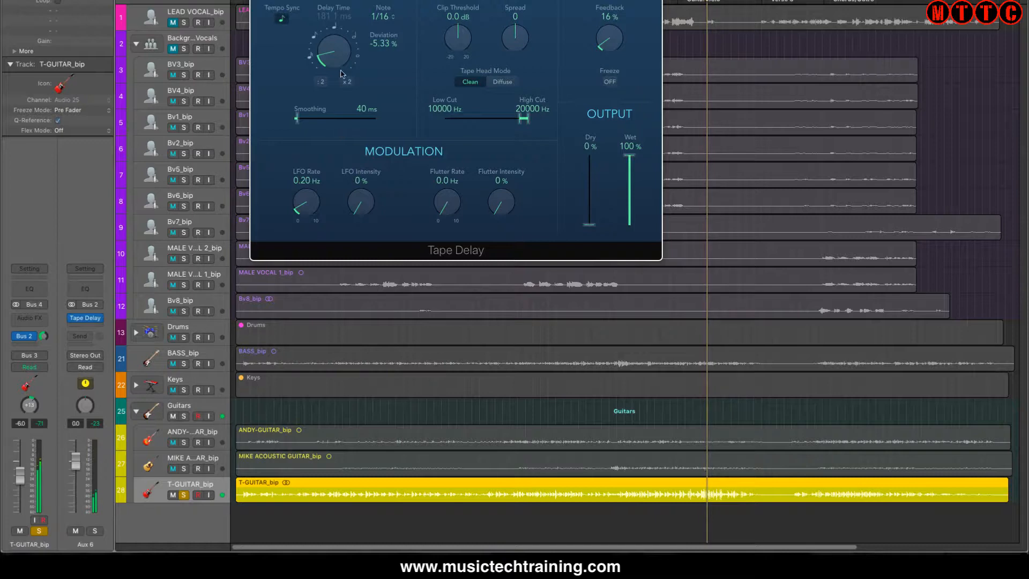
pyautogui.moveTo(330, 49); pyautogui.dragTo(329, 32)
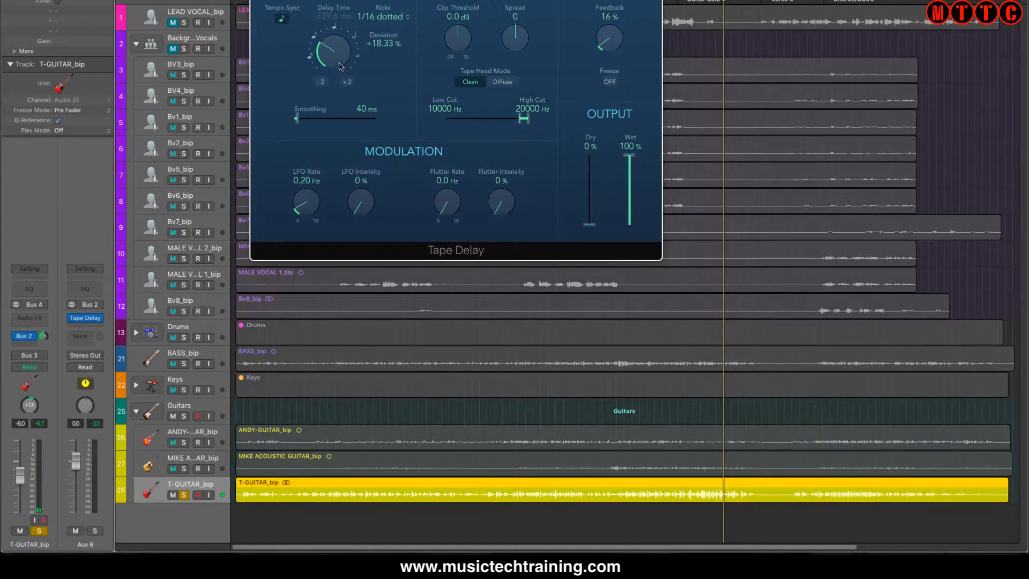
pyautogui.moveTo(334, 59); pyautogui.dragTo(331, 51)
pyautogui.click(258, 1)
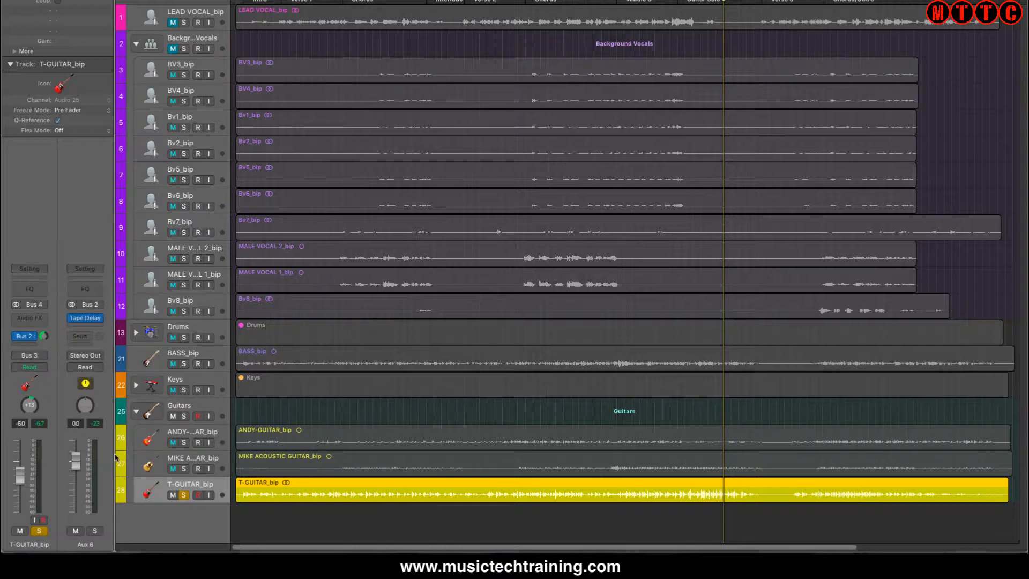
# - Select the Bv6_bip backing vocal and add a send to Bus 2 on its channel
pyautogui.click(212, 197)
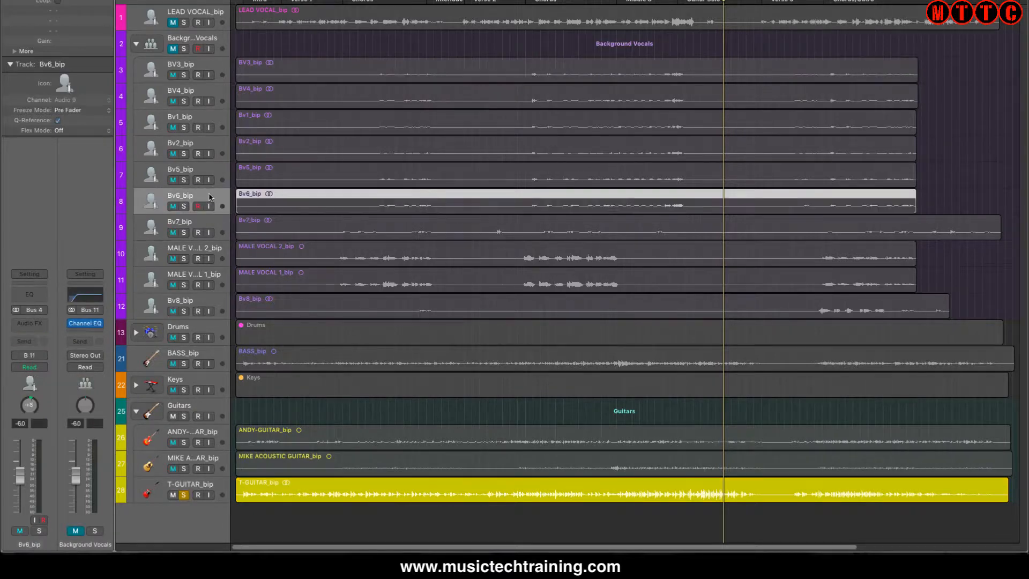
pyautogui.click(42, 323)
pyautogui.click(41, 321)
pyautogui.click(34, 342)
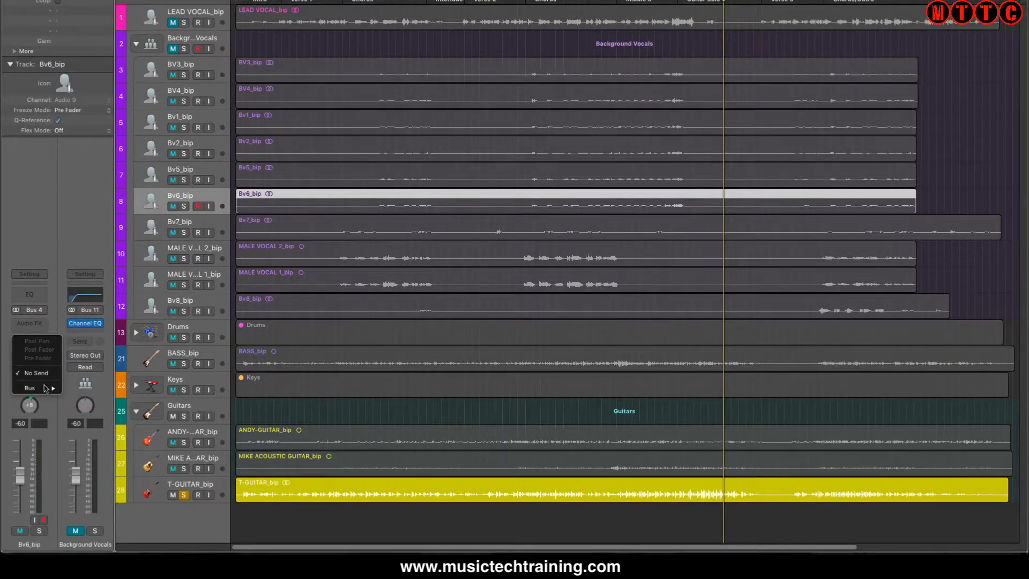
pyautogui.moveTo(47, 388)
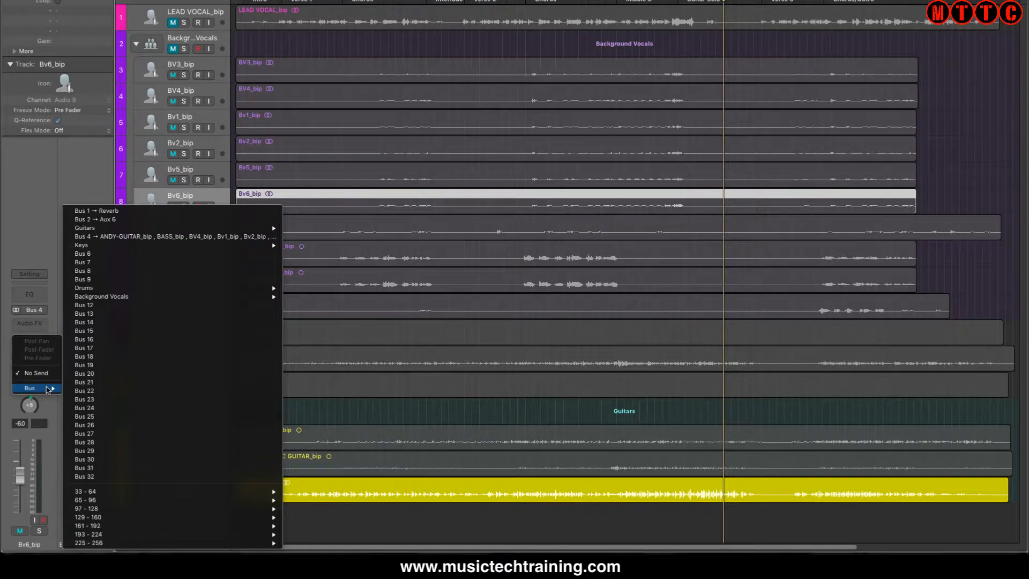
pyautogui.click(139, 221)
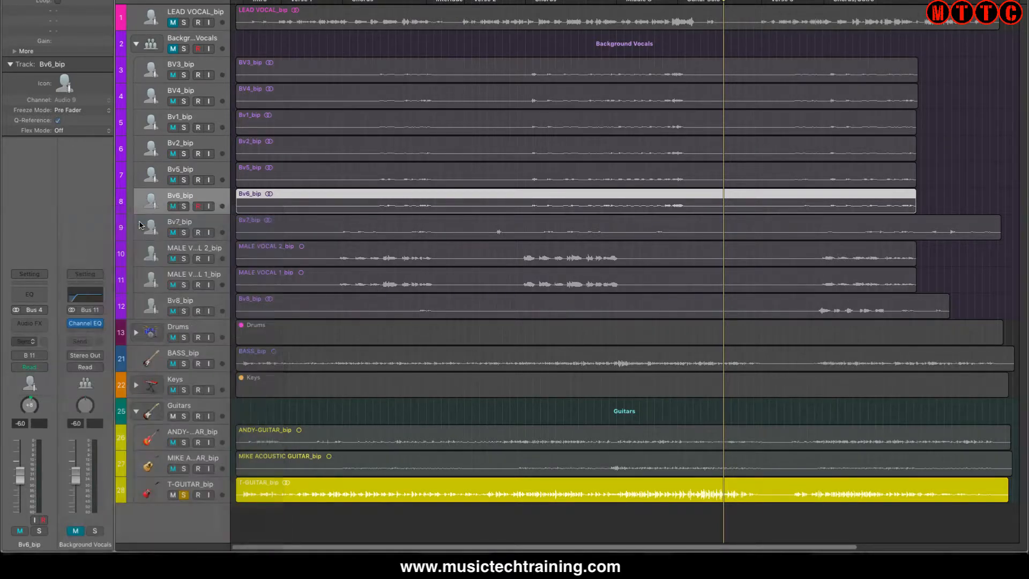
# - Rename the Bus 2 aux channel as Delay
pyautogui.doubleClick(85, 544)
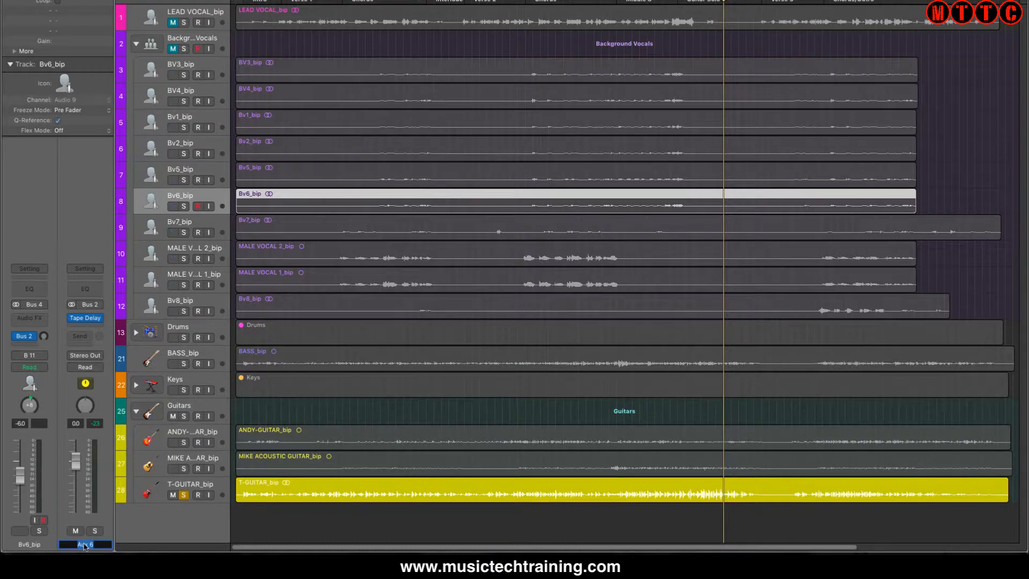
pyautogui.write('Delay')
pyautogui.press('Return')
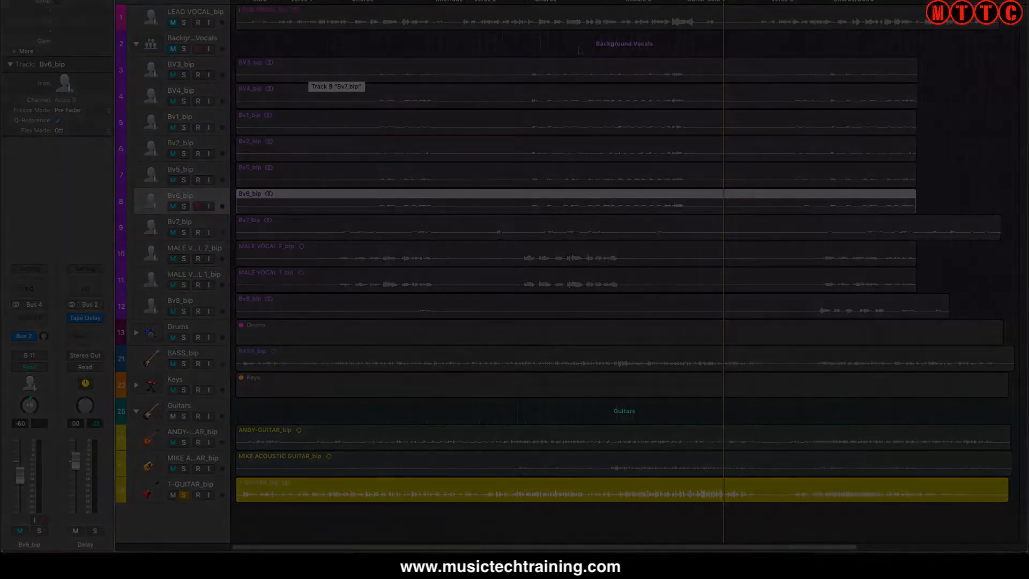
# - Select the electric guitar on track 26 and solo it instead of T-GUITAR_bip
pyautogui.click(166, 460)
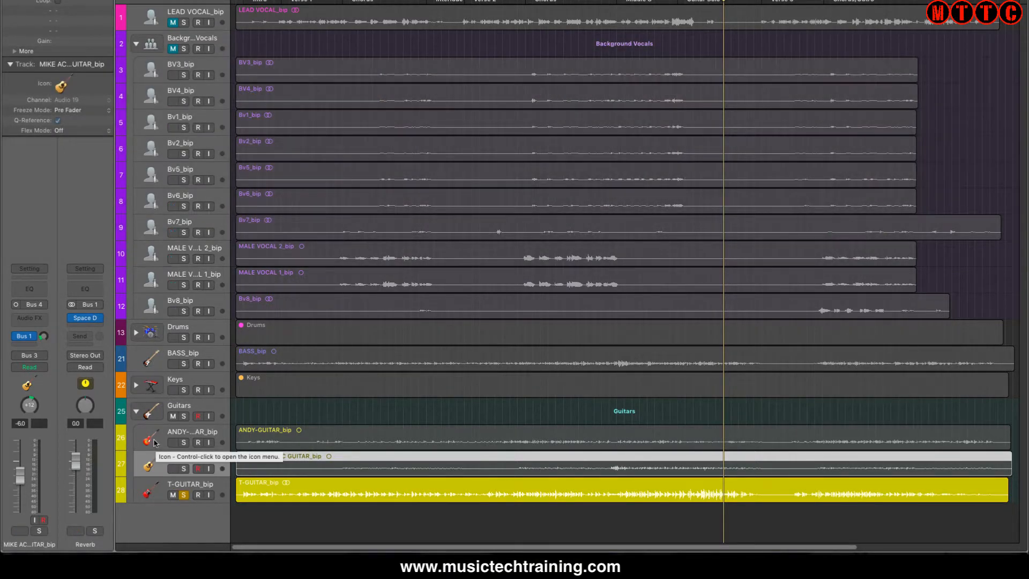
pyautogui.click(154, 442)
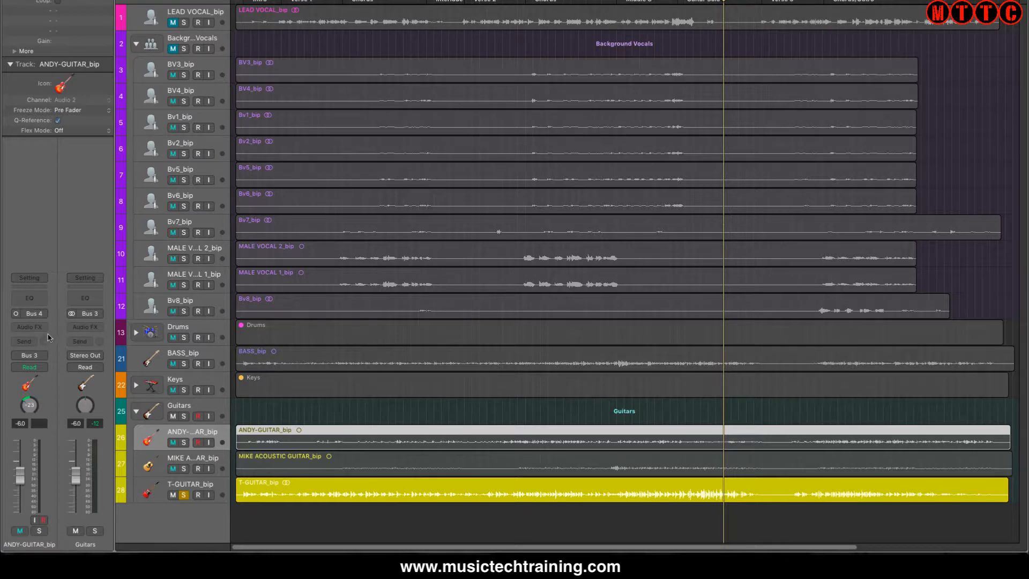
pyautogui.click(183, 495)
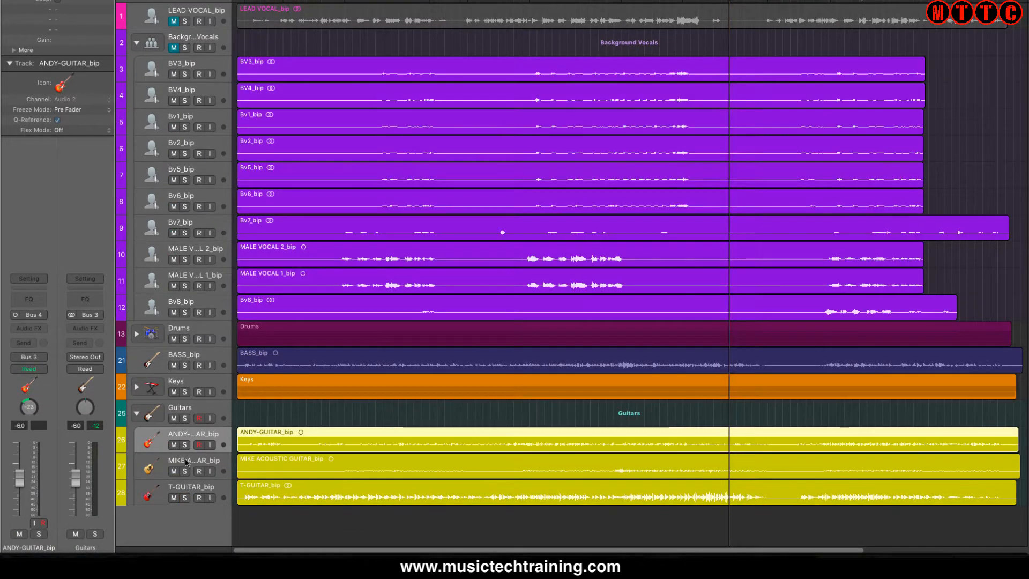
pyautogui.click(184, 444)
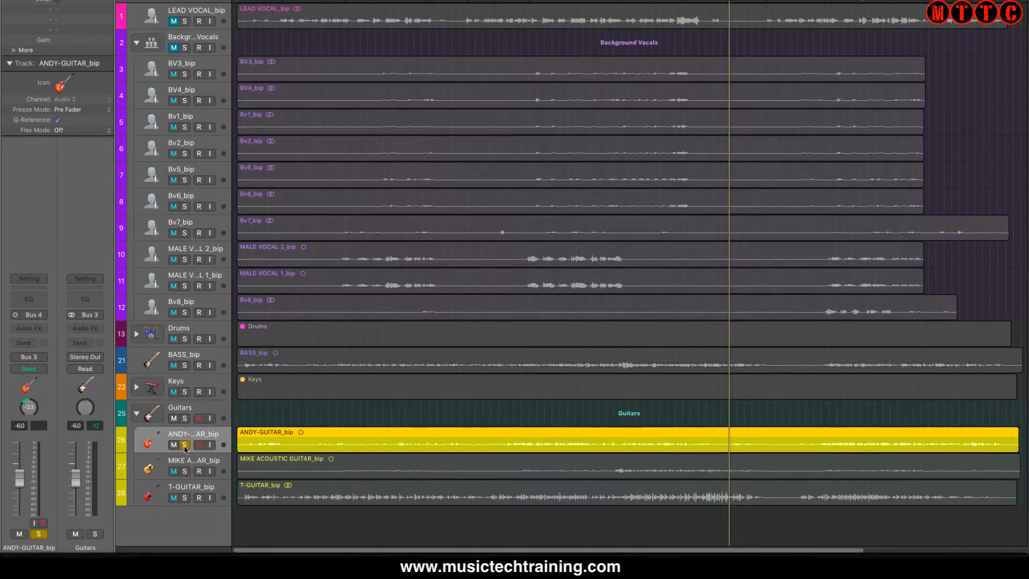
# - Insert Tape Delay directly on track 26's guitar channel, set its Wet output to 37% during playback and close its window
pyautogui.click(41, 332)
pyautogui.moveTo(40, 401)
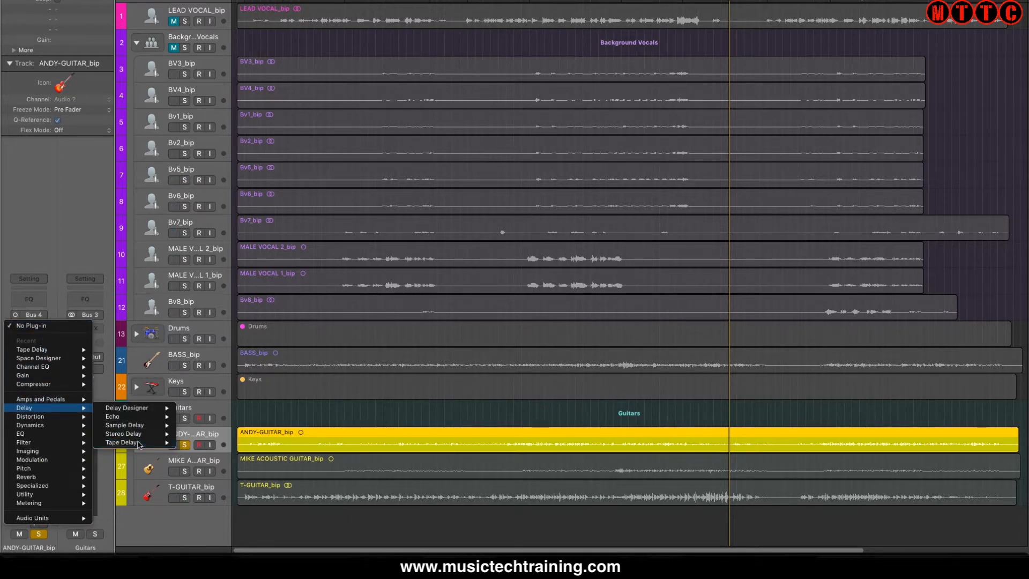
pyautogui.click(138, 444)
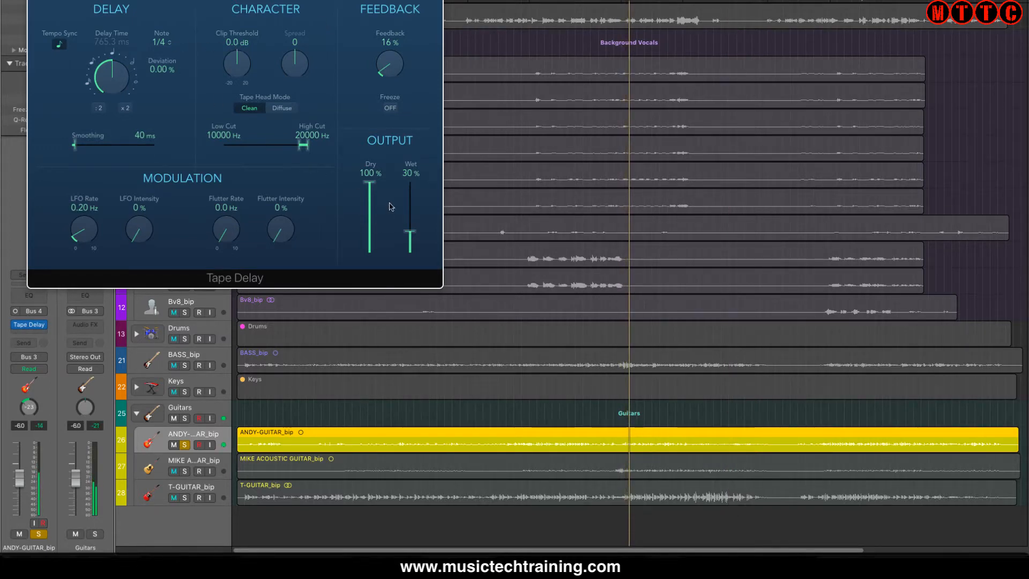
pyautogui.moveTo(406, 226)
pyautogui.mouseDown()
pyautogui.moveTo(415, 201)
pyautogui.moveTo(410, 229)
pyautogui.mouseUp()
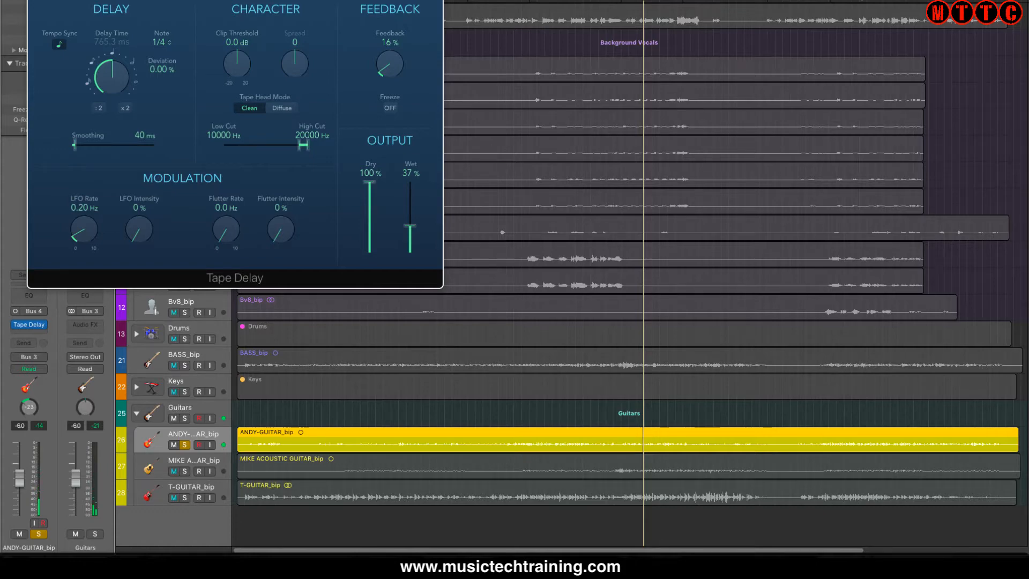
pyautogui.click(36, 1)
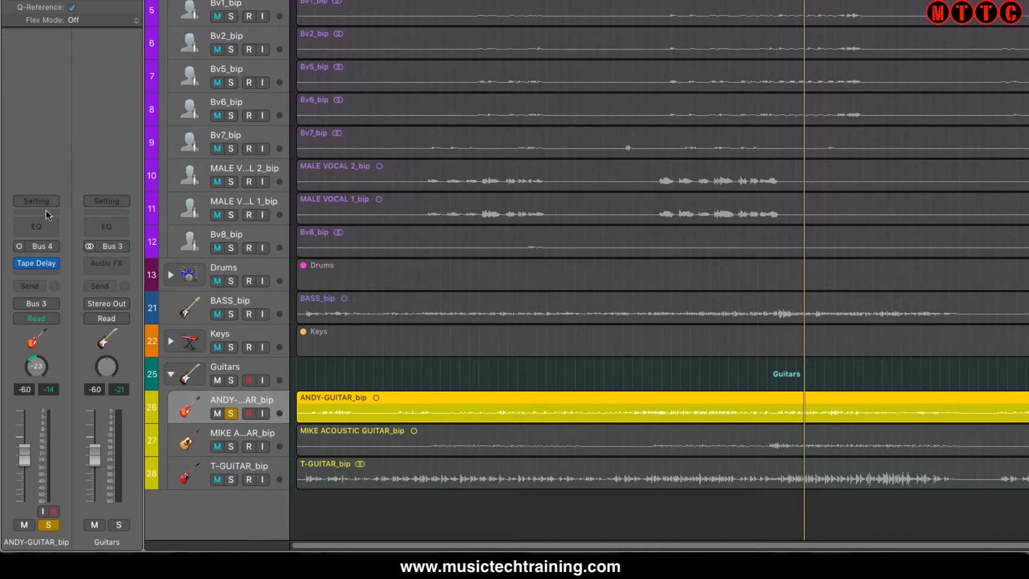
pyautogui.moveTo(54, 266)
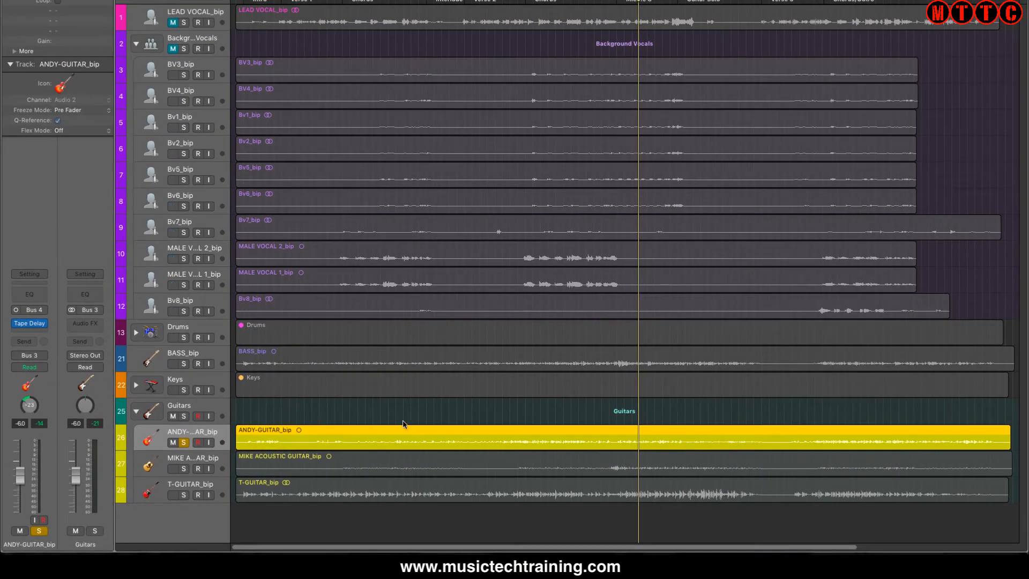
pyautogui.click(333, 409)
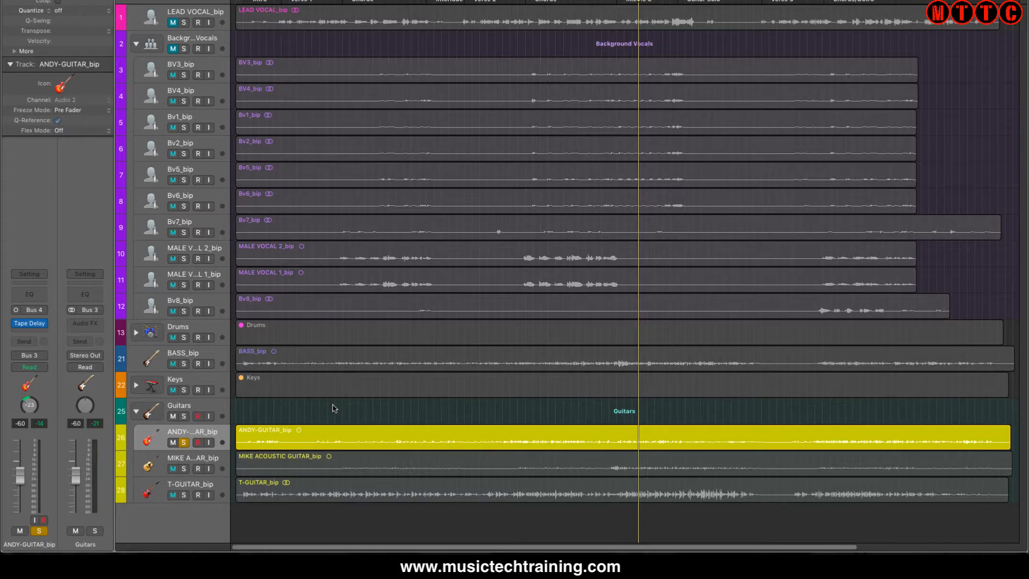